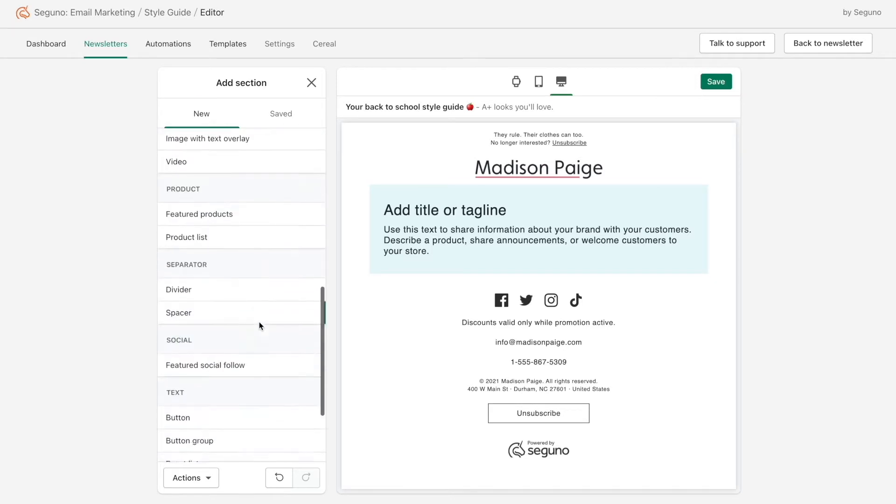
Add a button section below the rich text and duplicate it as a Secondary type button.
left_click(303, 305)
scroll(297, 315, "down", 4)
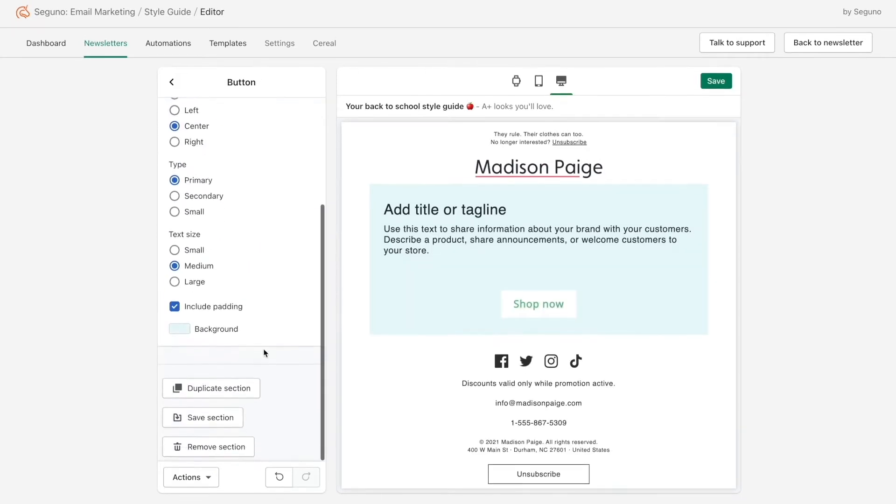
left_click(226, 395)
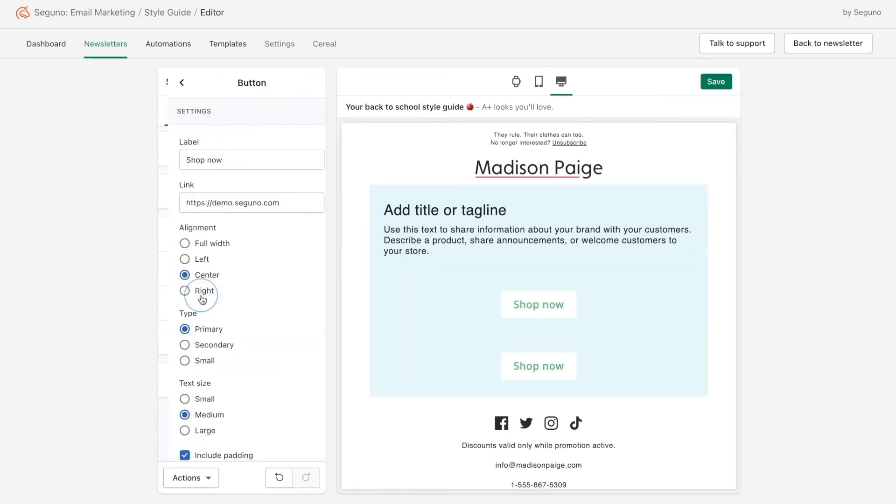
left_click(210, 347)
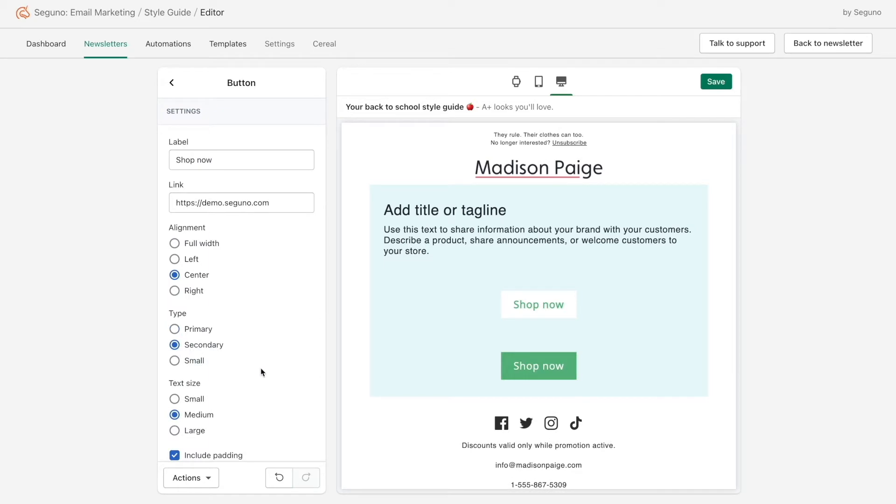
left_click(173, 90)
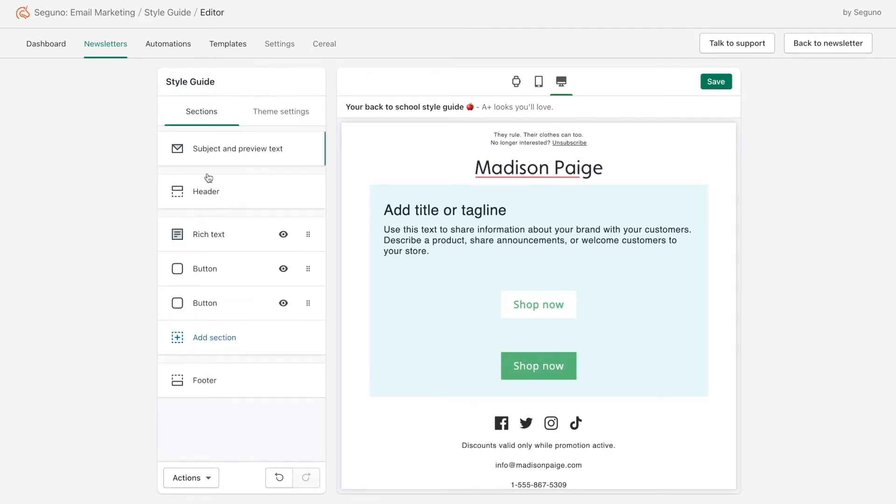
Duplicate the Secondary button section twice more.
left_click(307, 303)
left_click(226, 396)
left_click(217, 430)
Duplicate the rich text section three times and move one copy directly above each Secondary button.
left_click(307, 237)
scroll(254, 357, "down", 3)
left_click(251, 390)
left_click_drag(306, 240, 306, 377)
left_click(306, 239)
scroll(271, 322, "down", 3)
left_click(239, 388)
left_click_drag(307, 238, 310, 340)
left_click(306, 237)
scroll(256, 323, "down", 3)
left_click(234, 386)
left_click_drag(308, 233, 304, 306)
Add an image section and move it directly below the first button.
scroll(229, 420, "down", 5)
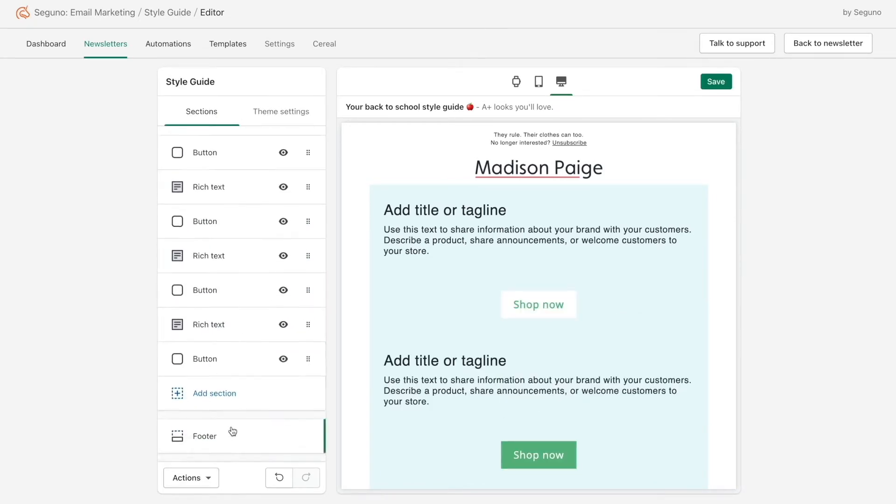
left_click(212, 392)
scroll(219, 364, "down", 5)
left_click(303, 364)
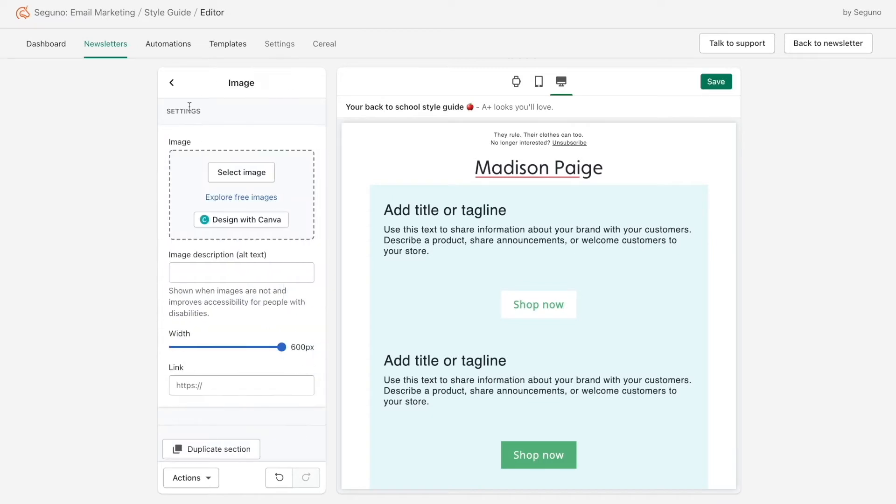
left_click(171, 82)
left_click_drag(308, 391, 303, 303)
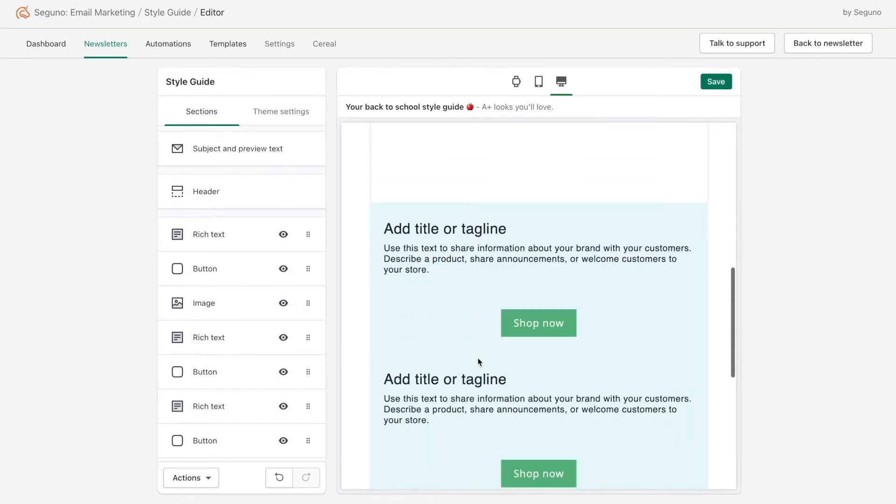
Add a spacer section and set its background color to white, FFFFFF.
scroll(308, 359, "down", 5)
left_click(218, 394)
scroll(233, 407, "down", 15)
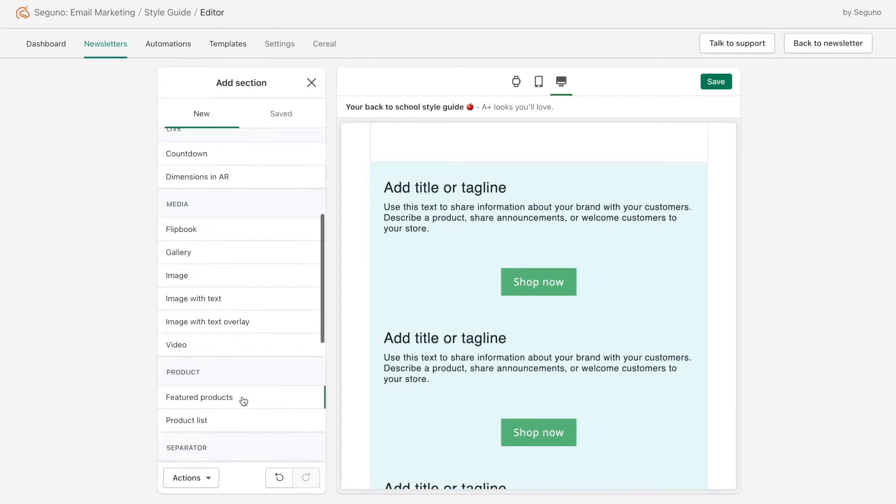
scroll(217, 360, "up", 3)
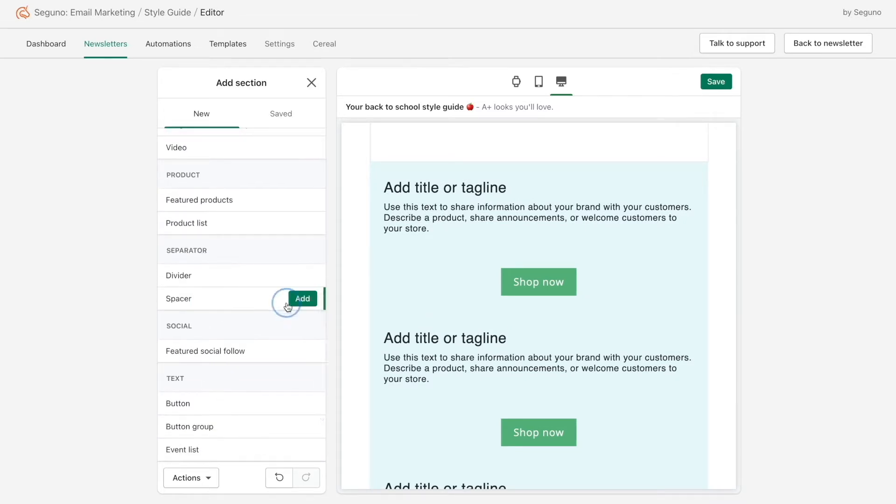
left_click(287, 304)
left_click(180, 212)
left_click(257, 407)
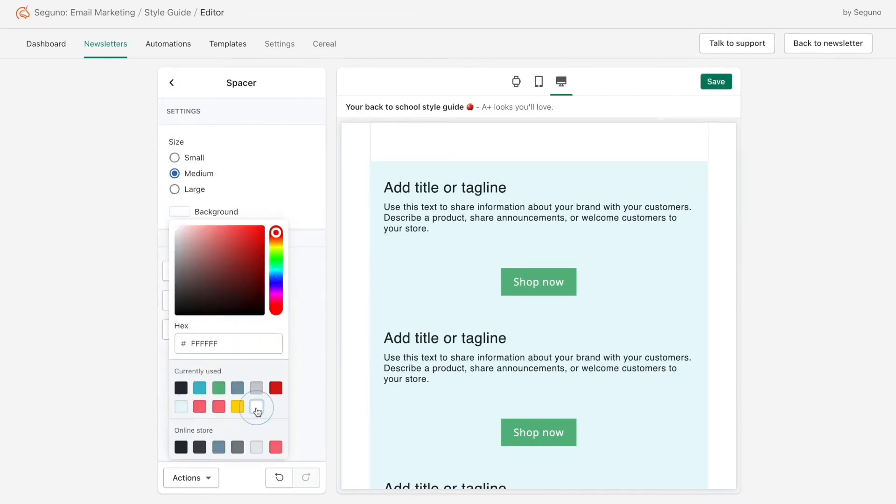
left_click(171, 83)
Duplicate the white spacer and place the spacers after the image and between the following text-and-button blocks.
left_click(310, 398)
left_click(234, 269)
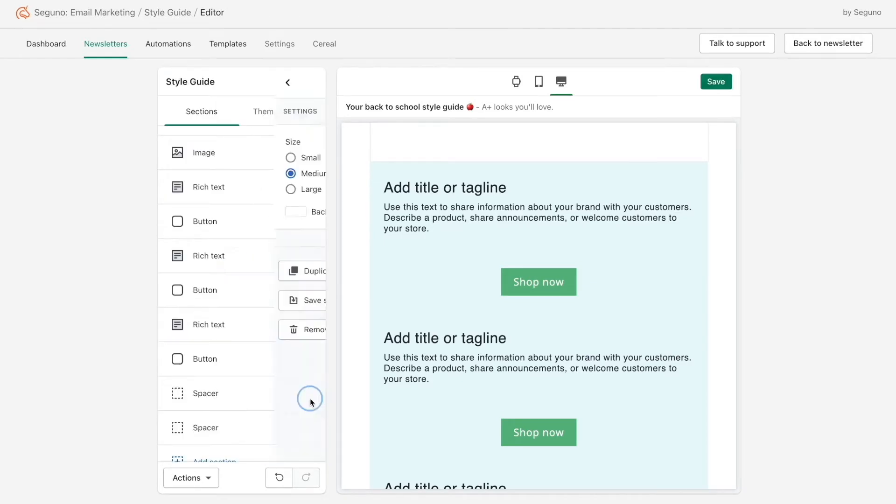
left_click_drag(308, 396, 307, 326)
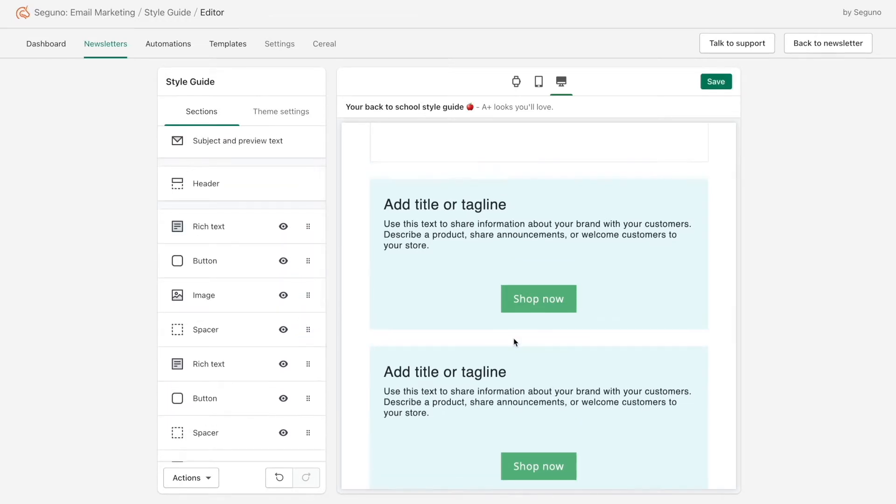
Add a product list section and clear its heading.
scroll(516, 338, "down", 5)
scroll(236, 390, "down", 5)
left_click(173, 424)
scroll(226, 398, "down", 10)
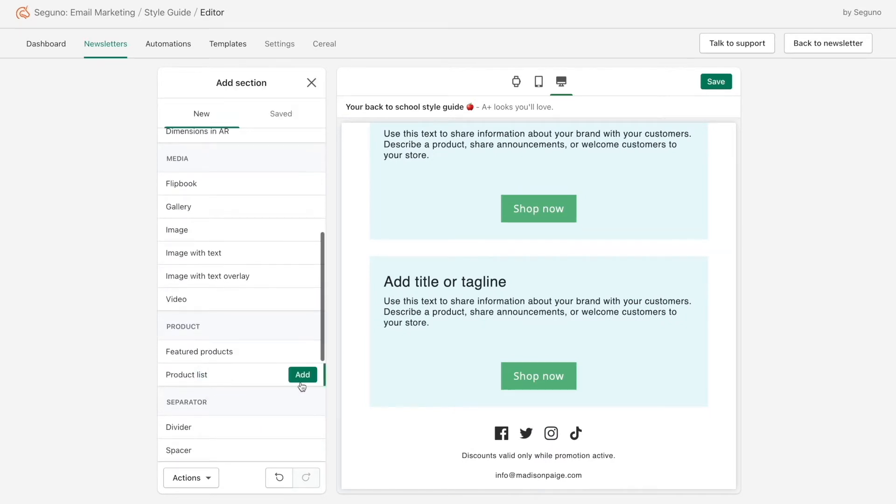
left_click(298, 381)
triple_click(228, 159)
key("BackSpace")
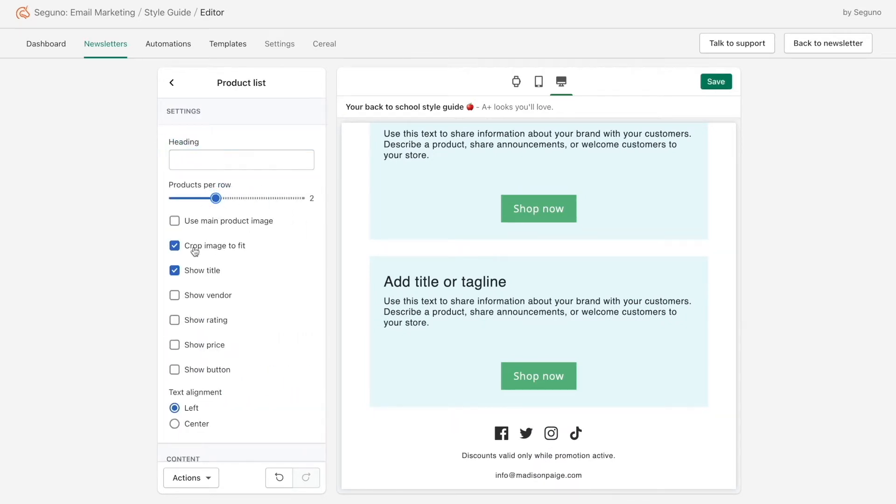
Duplicate the product list twice and position one list between the rich text and button of each Secondary button block.
scroll(246, 414, "down", 4)
left_click(239, 395)
left_click(229, 411)
scroll(228, 404, "down", 3)
left_click(232, 397)
left_click_drag(306, 422, 308, 273)
left_click_drag(311, 445, 304, 247)
Review the section order and the newsletter preview from start to end.
scroll(478, 316, "up", 10)
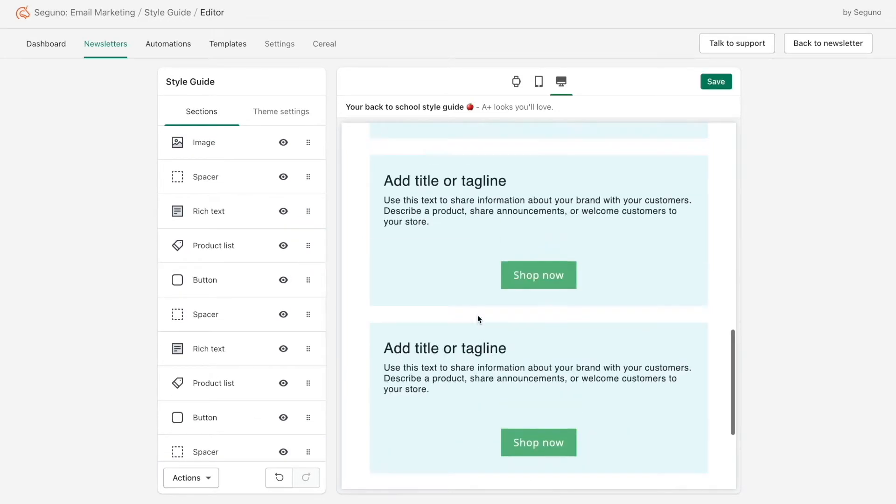
scroll(228, 226, "up", 3)
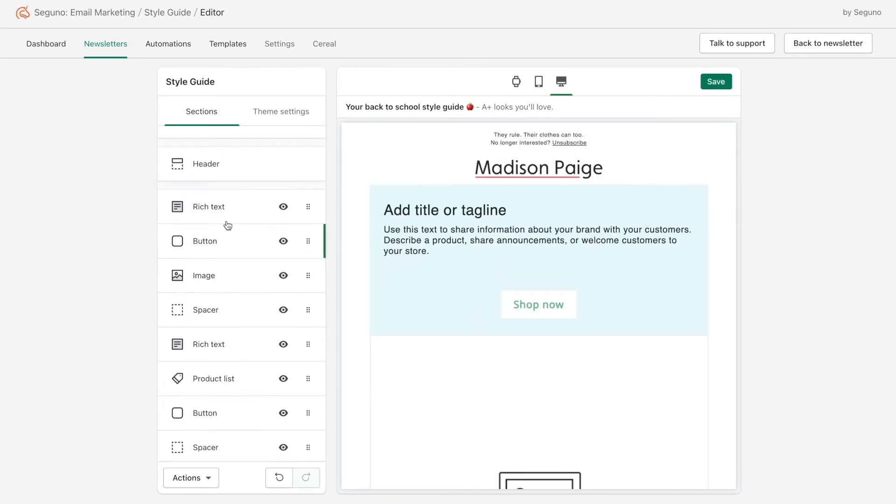
scroll(253, 309, "down", 5)
scroll(434, 320, "down", 5)
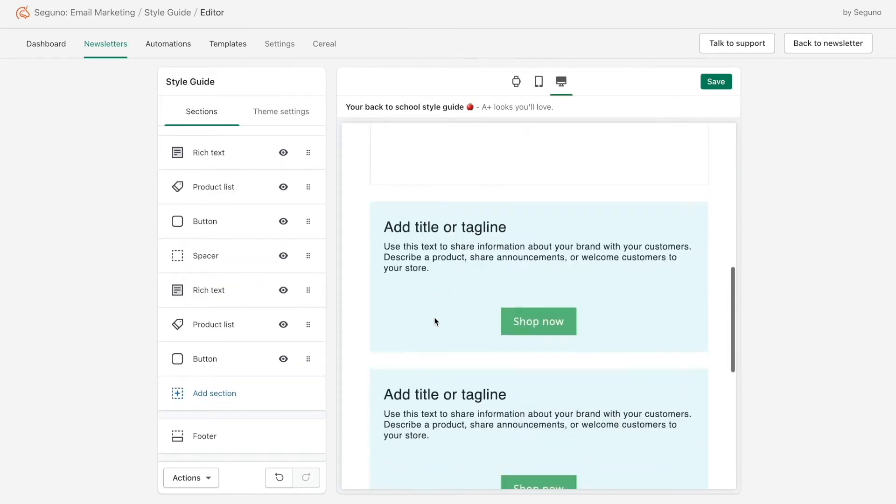
scroll(434, 321, "up", 12)
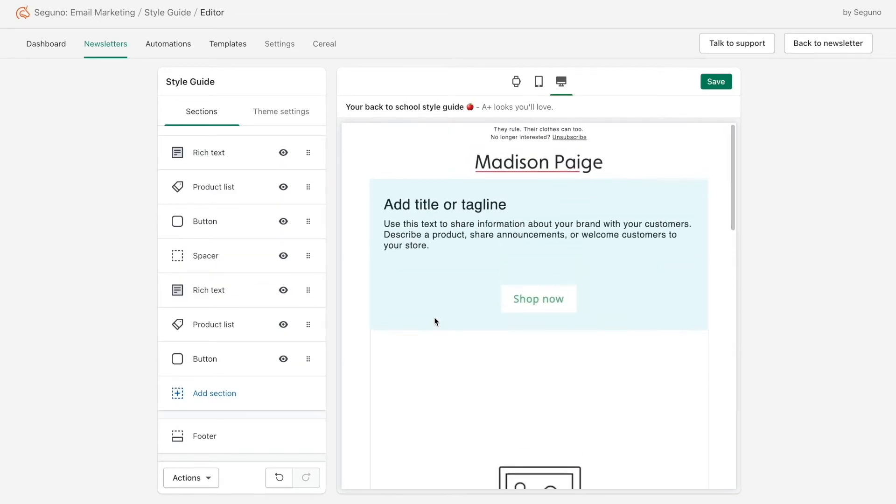
scroll(257, 270, "up", 3)
scroll(256, 270, "up", 2)
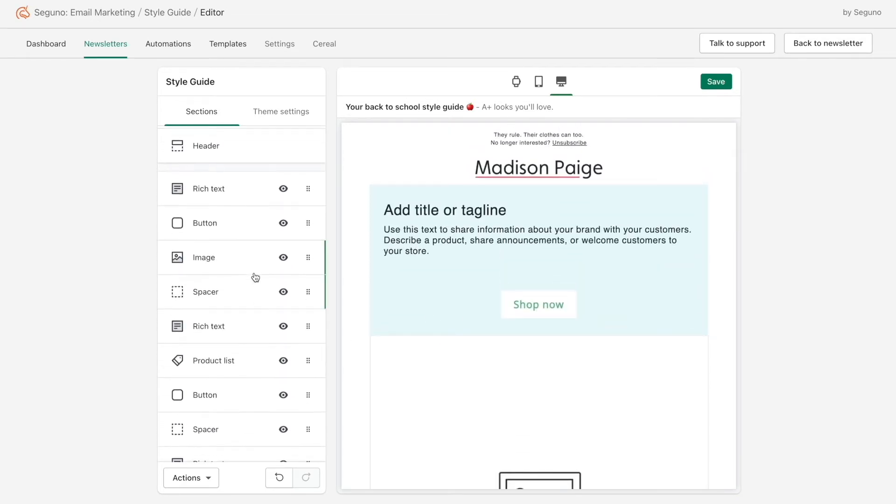
Remove the heading of the first rich text section and center its text.
left_click(213, 202)
left_click_drag(257, 162, 160, 164)
key("BackSpace")
left_click(174, 346)
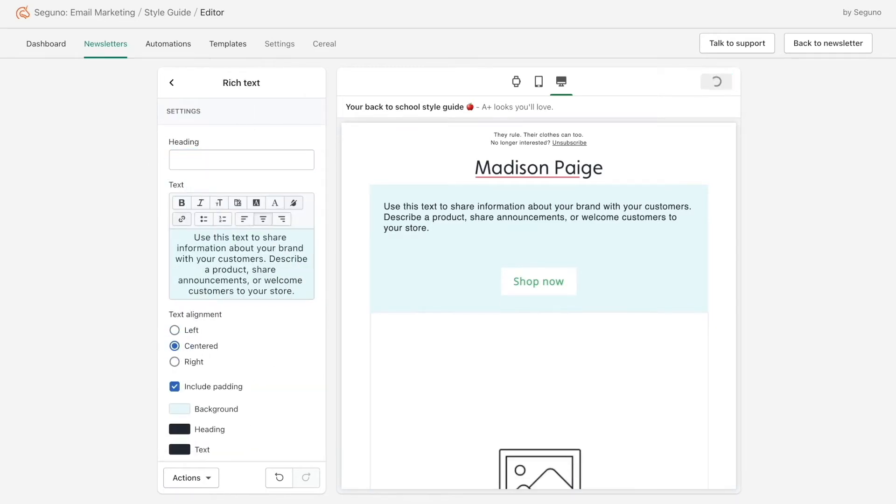
Turn off padding for the first rich text section and set its background color to 5CB682.
scroll(221, 380, "down", 2)
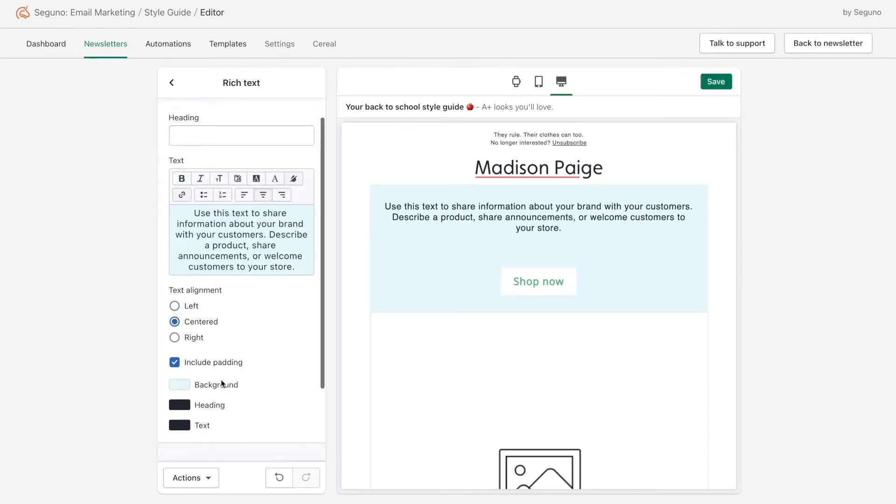
left_click(179, 373)
left_click(189, 255)
type("5CB682")
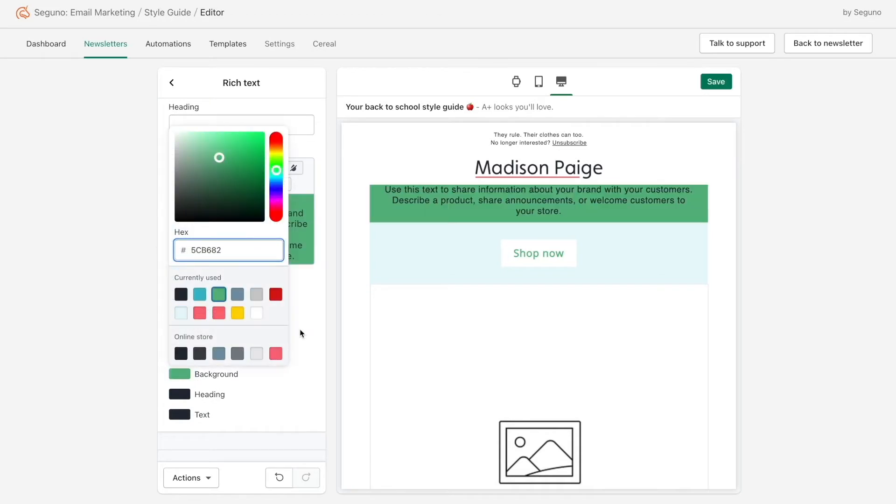
left_click(314, 327)
Replace the placeholder text with "the back to school" and "style guide" on two lines, with blank lines above and below.
scroll(292, 336, "up", 2)
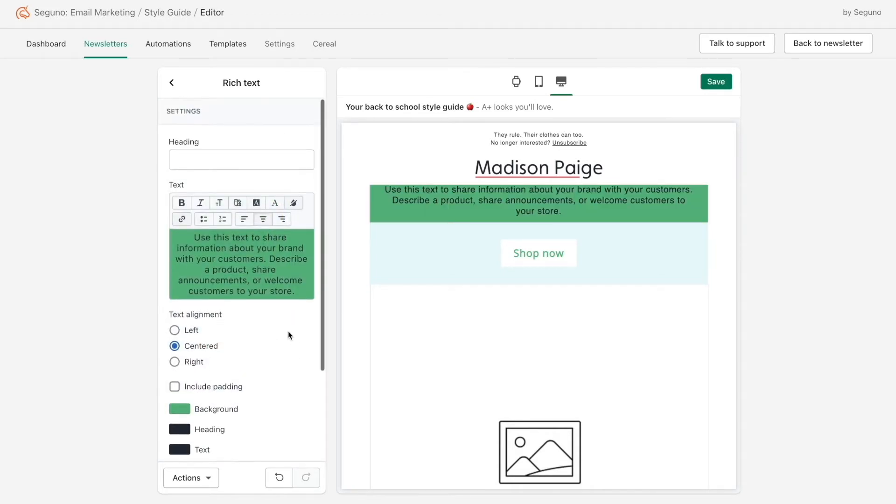
left_click_drag(192, 239, 289, 294)
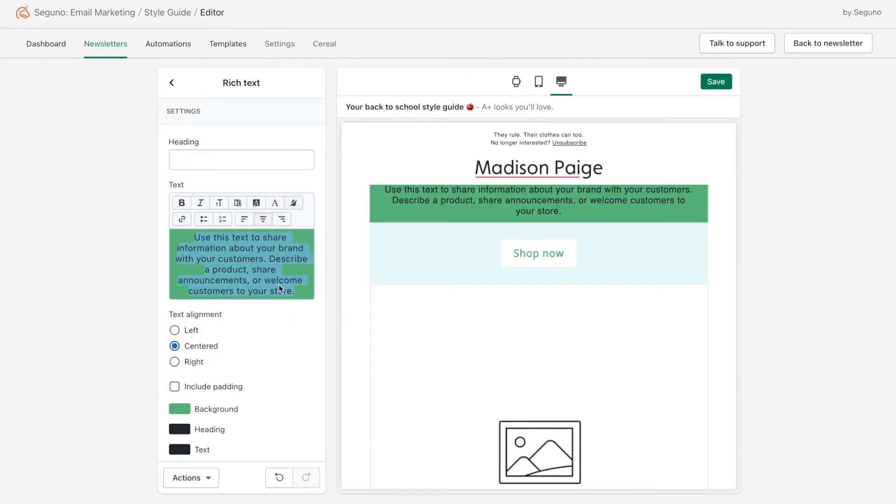
type("the back to school")
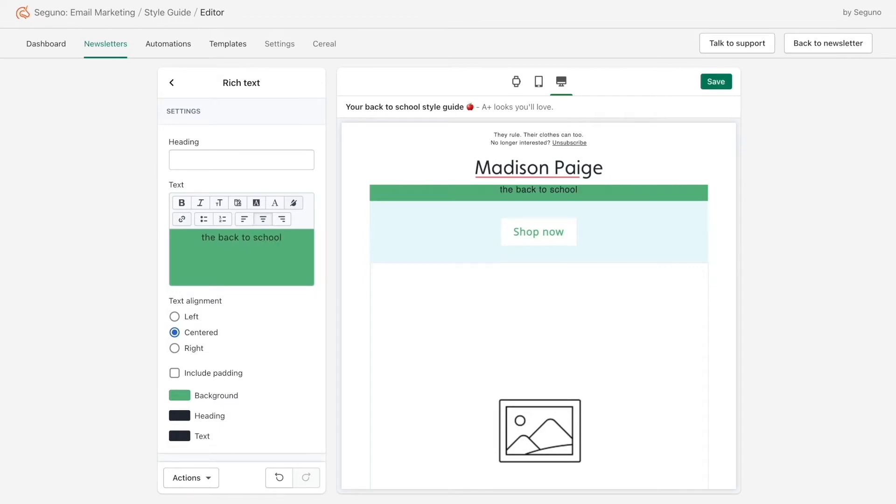
left_click(200, 237)
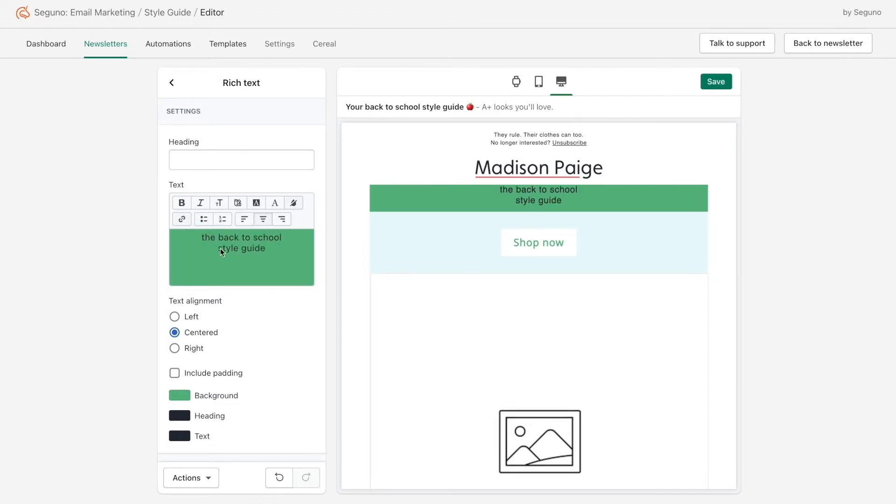
key("Return")
triple_click(201, 252)
key("Return")
key("Return")
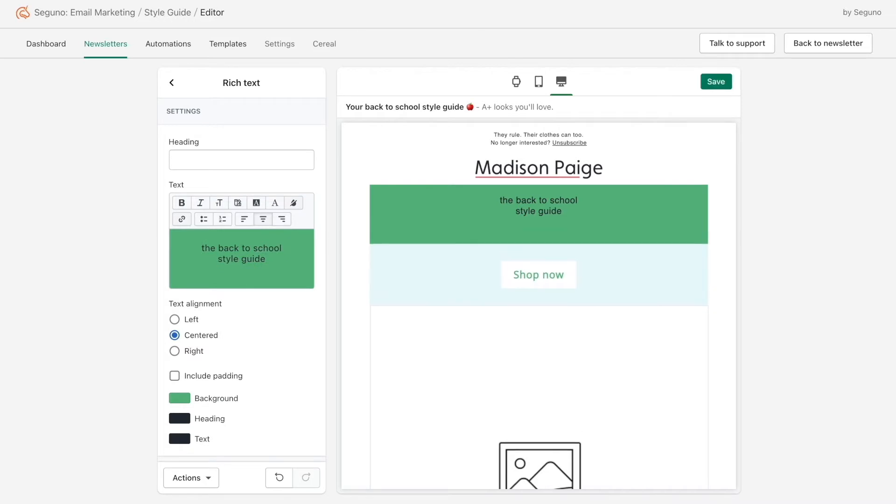
Add the body paragraph starting "Let's get your little ones ready for a stylish school year!" and set the section's text color to white.
type("Let's get your little ones ready for a stylish school year! This fall is all about classic colors and comfy layers that will keep your kids looking and feeling their best.")
left_click_drag(286, 337, 158, 274)
scroll(239, 370, "down", 4)
left_click(178, 336)
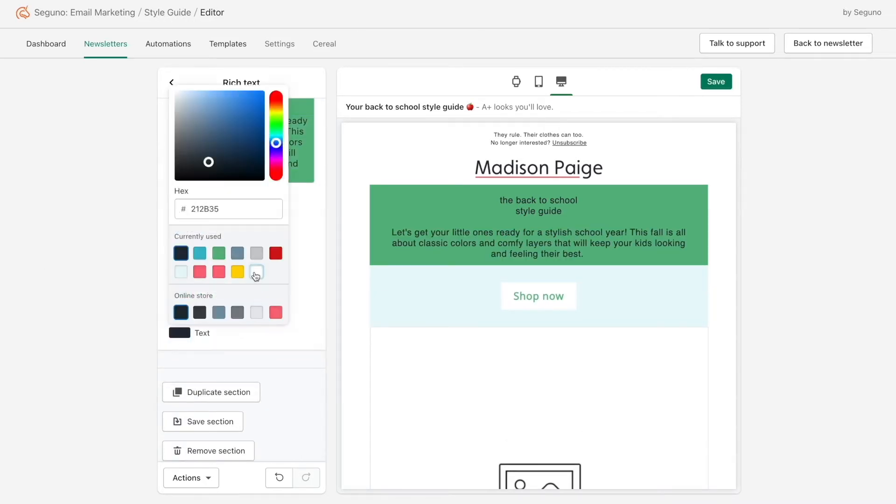
left_click(256, 272)
Slightly increase the font size of the body paragraph starting "Let's get your little ones ready".
scroll(283, 335, "up", 4)
left_click_drag(283, 336, 174, 280)
left_click(219, 203)
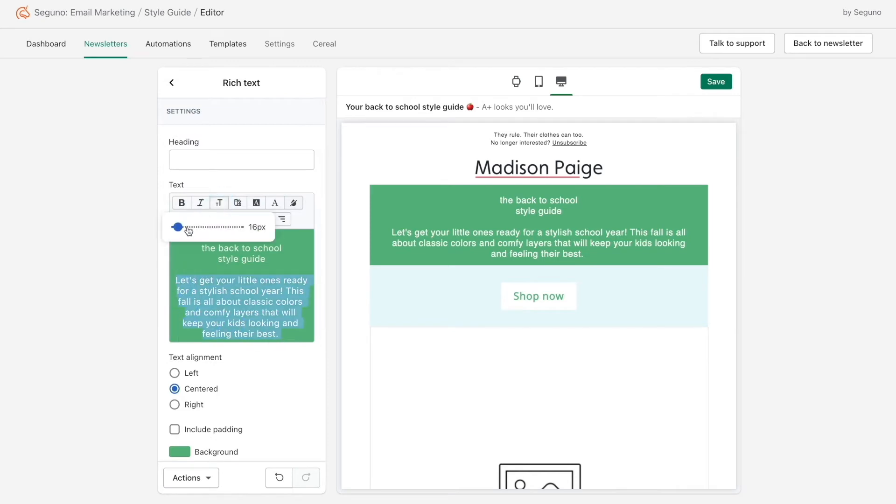
left_click_drag(188, 230, 192, 229)
Change the two title lines to a serif font and make "back to school" bold.
left_click_drag(267, 259, 198, 250)
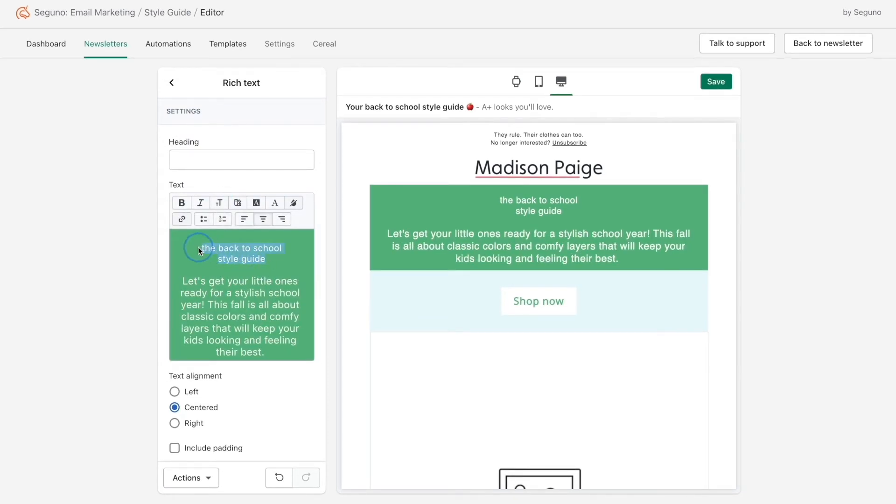
left_click(275, 202)
left_click(300, 388)
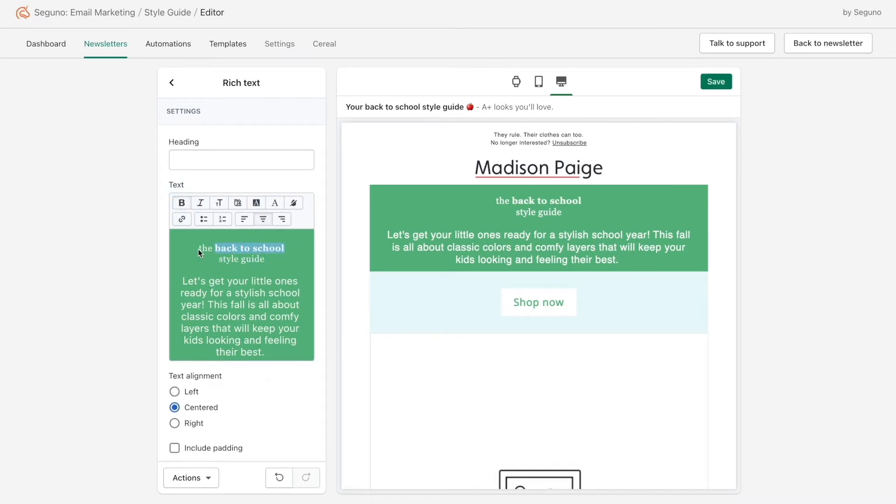
Enlarge the text of both title lines, making the bold "back to school" the largest.
left_click(219, 203)
left_click_drag(178, 228, 189, 228)
left_click_drag(266, 270, 217, 269)
left_click(219, 204)
left_click_drag(179, 228, 196, 227)
left_click(219, 203)
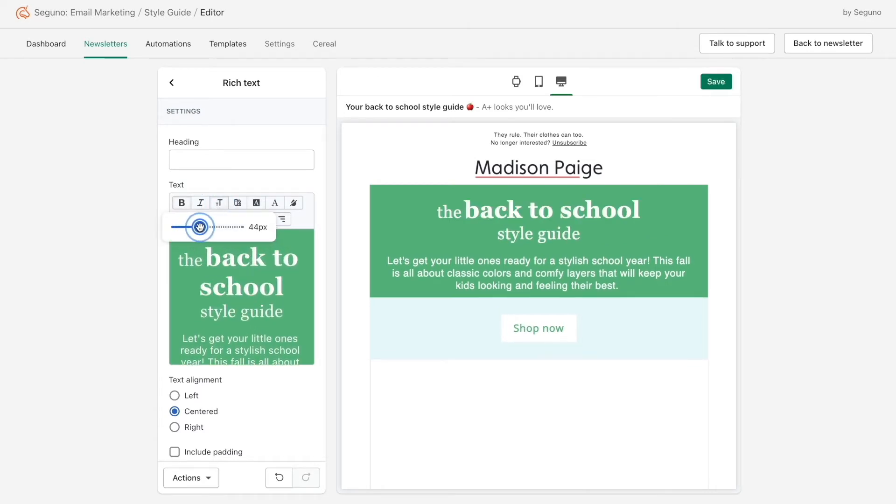
left_click(181, 263)
Copy the hex code of the first rich text section's background color and return to the section list.
scroll(237, 306, "down", 10)
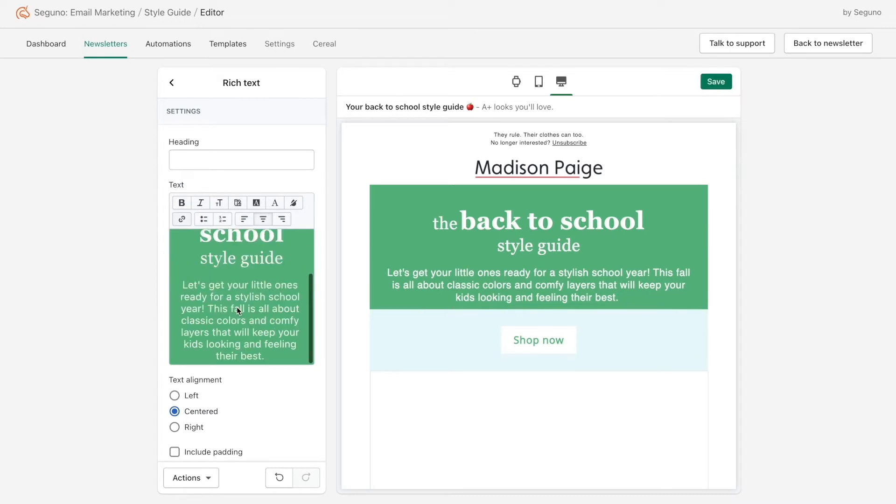
left_click(179, 289)
left_click(211, 193)
left_click_drag(211, 193, 188, 193)
key("ctrl+c")
left_click(306, 273)
left_click(173, 85)
Set the first button section's background color to the copied hex code 5CB682.
left_click(218, 235)
scroll(186, 314, "down", 3)
left_click(179, 338)
left_click_drag(240, 208, 189, 213)
key("ctrl+v")
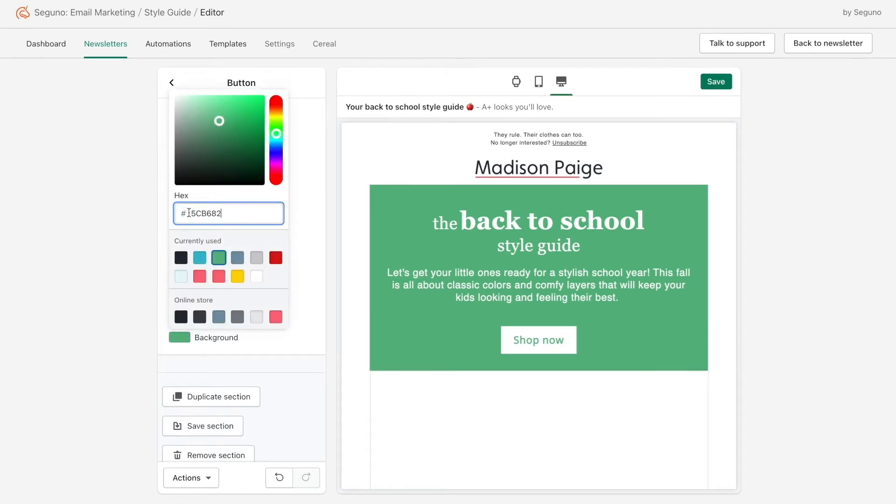
left_click(332, 250)
scroll(243, 261, "up", 5)
left_click(172, 84)
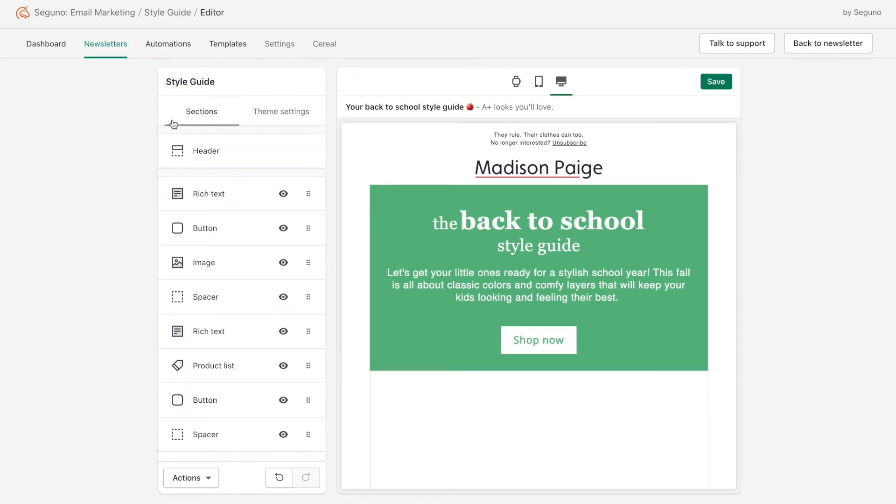
Clear the second rich text section's heading and replace its text with "All buttoned up" and "Faded jeans and collared shirts are a classic combo.".
scroll(253, 294, "down", 1)
scroll(409, 299, "down", 10)
scroll(237, 276, "down", 1)
scroll(234, 270, "up", 1)
scroll(234, 270, "down", 1)
left_click(234, 270)
left_click_drag(263, 158, 150, 157)
key("BackSpace")
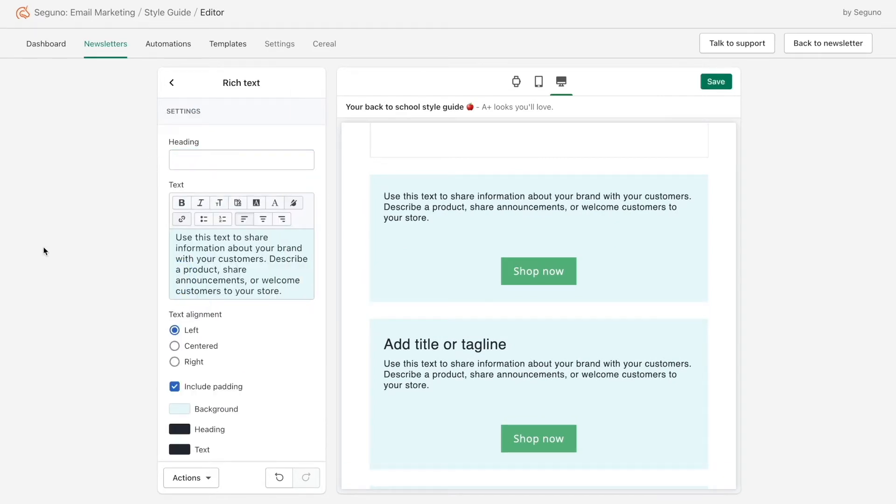
left_click_drag(287, 295, 176, 236)
type("All buttoned up  Faded jeans and collared shirts are a classic combo.")
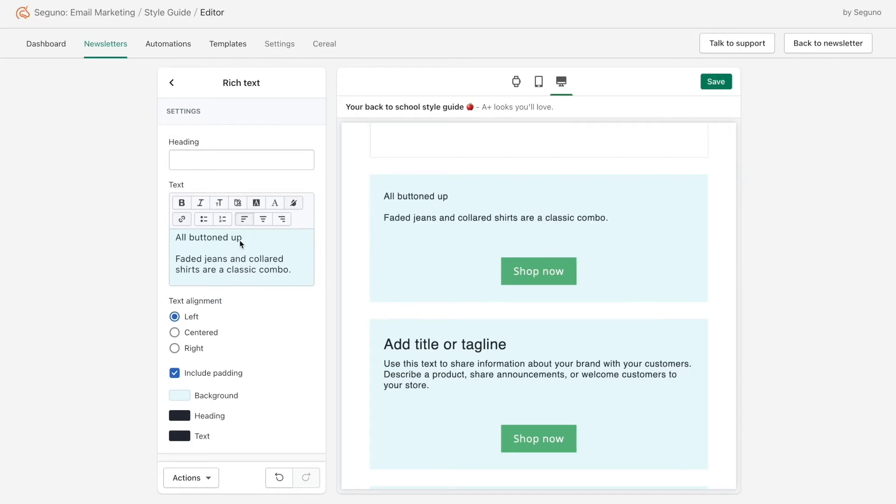
Center the section's text and color the "All buttoned up" line green with hex 238F50.
left_click(191, 335)
left_click_drag(276, 237, 219, 239)
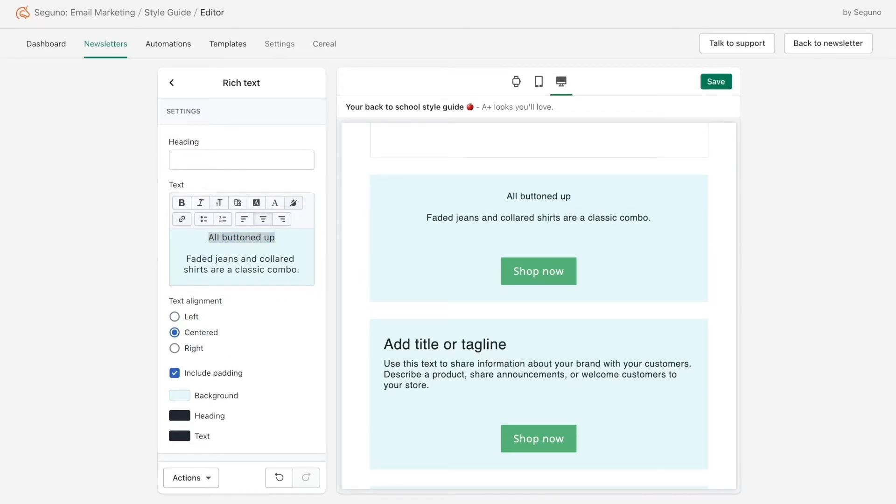
left_click(238, 203)
double_click(249, 336)
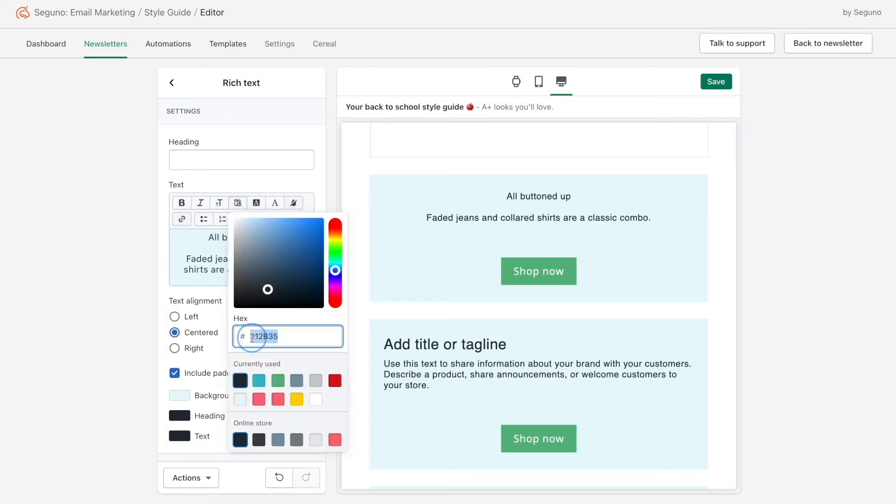
type("E7F7F9")
left_click(277, 381)
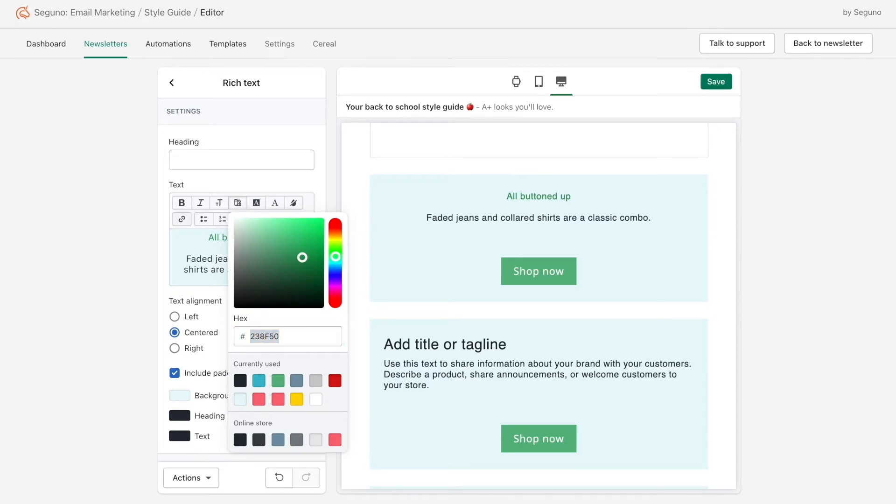
left_click(204, 251)
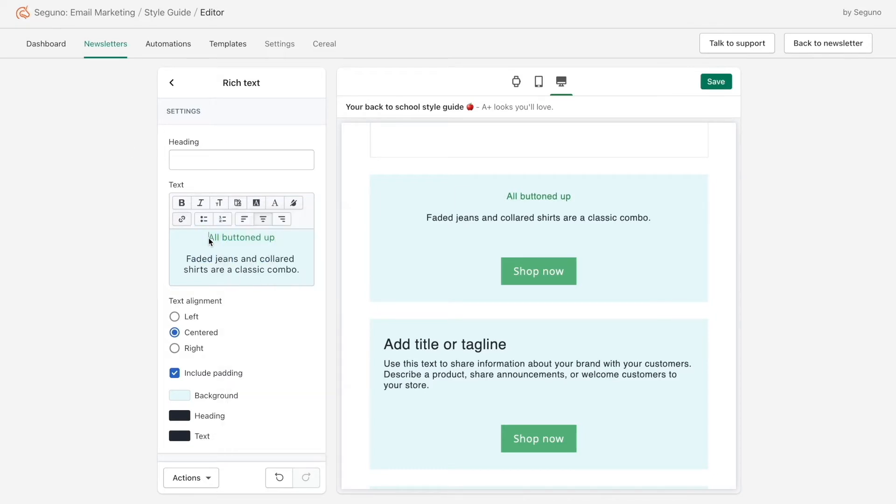
Set the "All buttoned up" line in bold Georgia at 28px.
left_click_drag(209, 237, 273, 240)
left_click(275, 204)
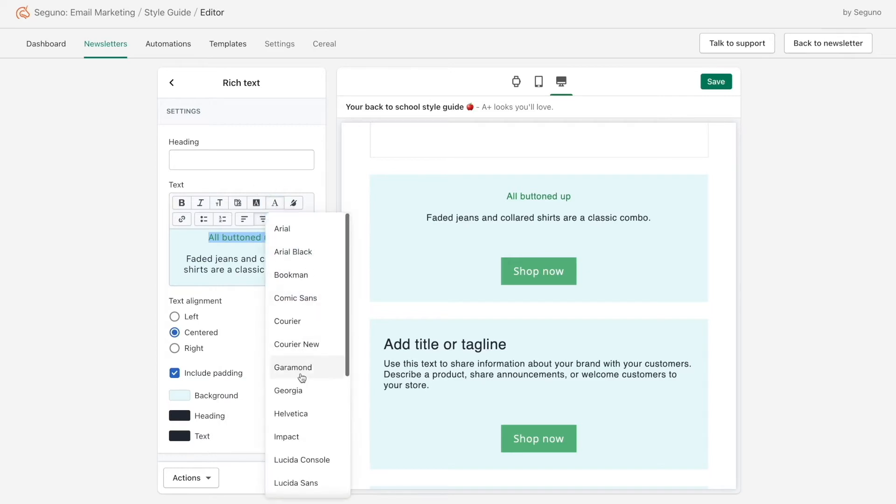
left_click(300, 388)
left_click(288, 239)
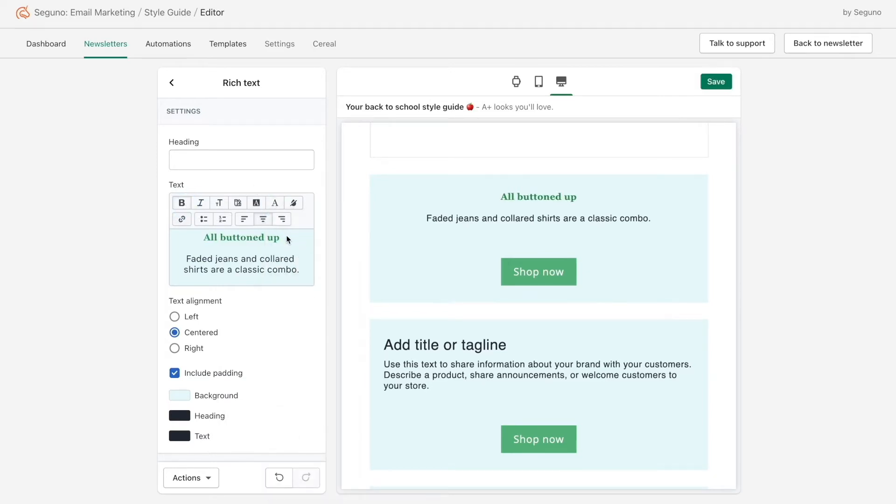
left_click(219, 206)
left_click_drag(176, 226, 187, 227)
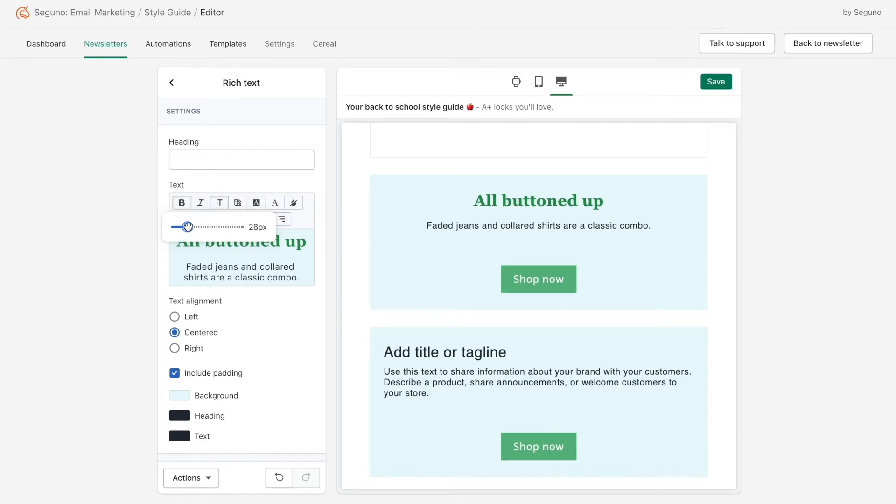
left_click(295, 275)
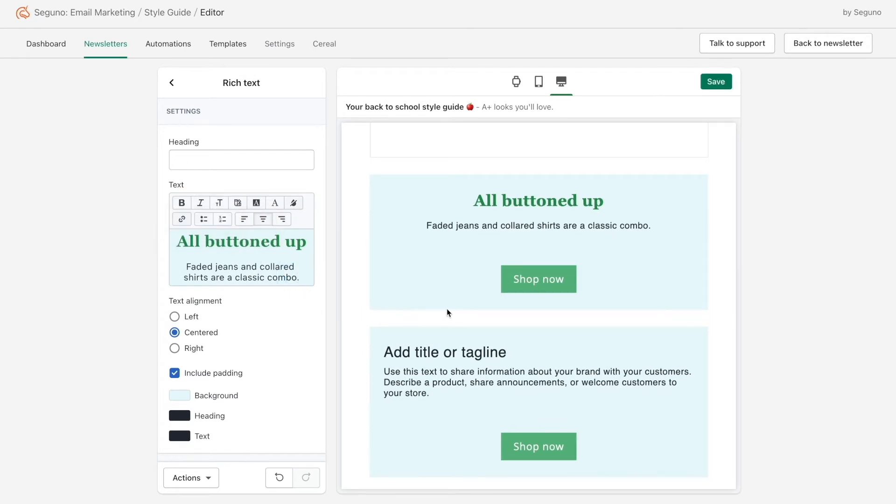
Clear the next rich text section's heading and replace its text with "One-piece wonders" and "Graphic-print dresses make getting ready a breeze".
scroll(447, 312, "up", 1)
scroll(308, 301, "down", 5)
left_click(173, 83)
scroll(235, 160, "down", 2)
left_click(219, 340)
left_click_drag(244, 160, 155, 167)
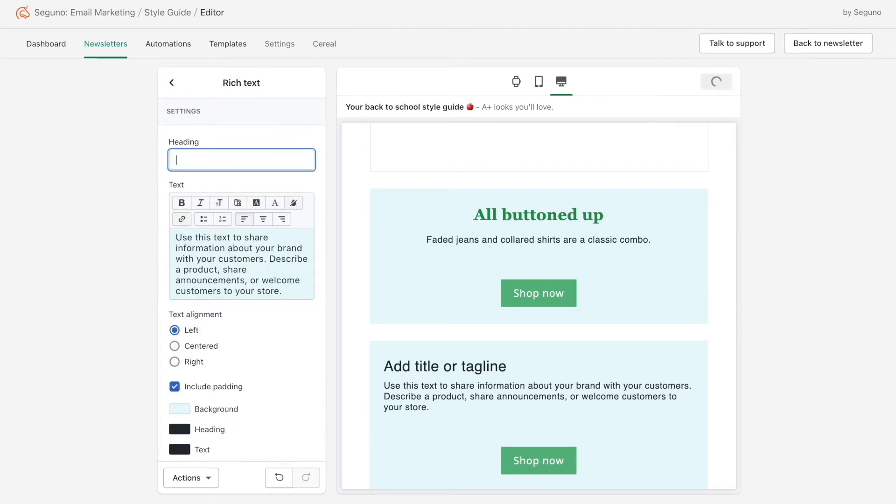
left_click_drag(273, 300, 167, 228)
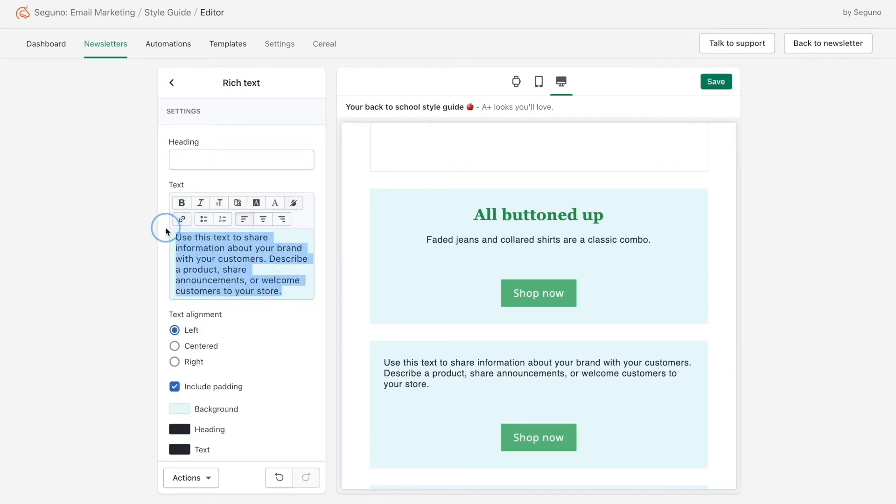
type("One-piece wonders  Graphic-print dresses make getting ready a breeze")
Set the "One-piece wonders" line in bold Georgia and give it the same green as "All buttoned up".
left_click(275, 202)
left_click(295, 387)
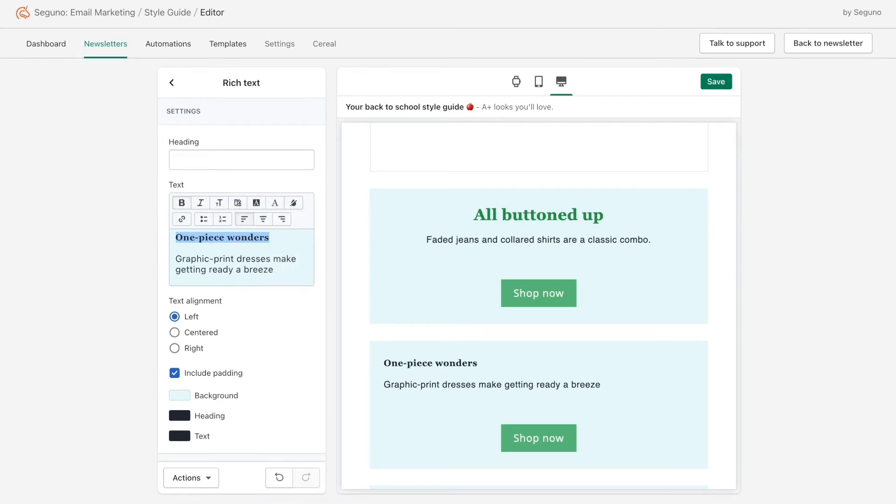
left_click(242, 203)
left_click(276, 336)
key("ctrl+v")
Enlarge the "One-piece wonders" line to 28px and center the section's text.
left_click(264, 240)
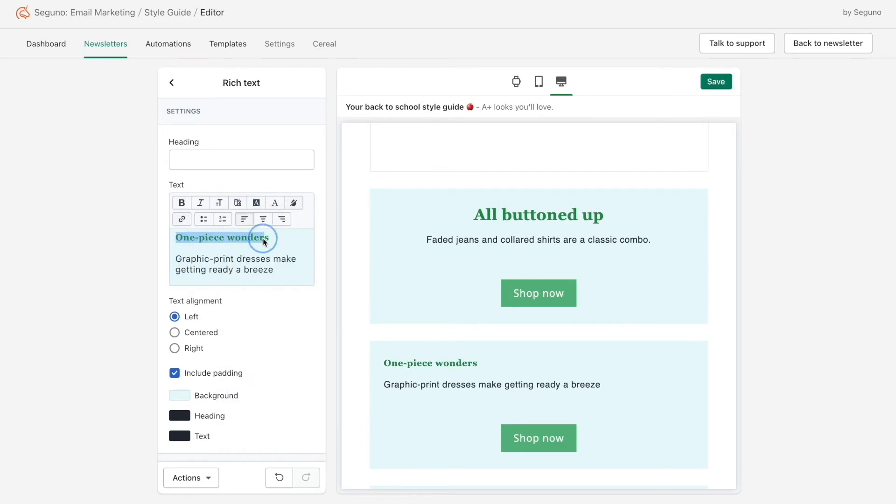
left_click_drag(177, 228, 187, 227)
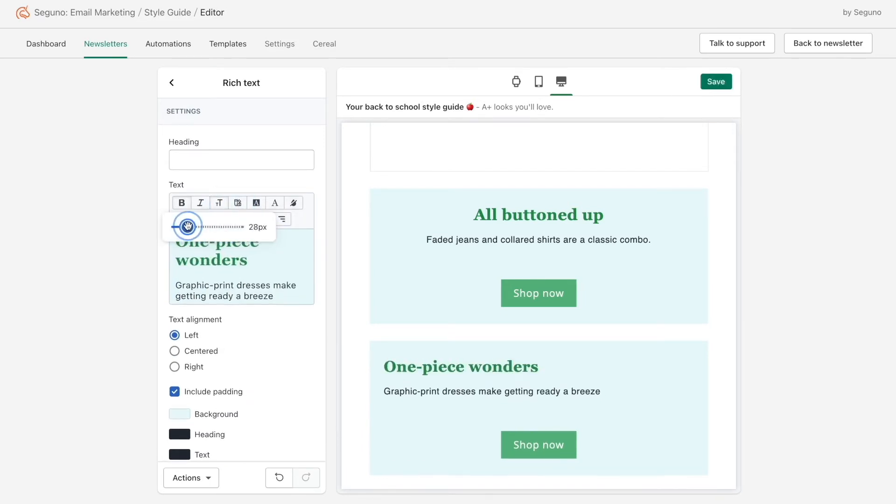
left_click(175, 352)
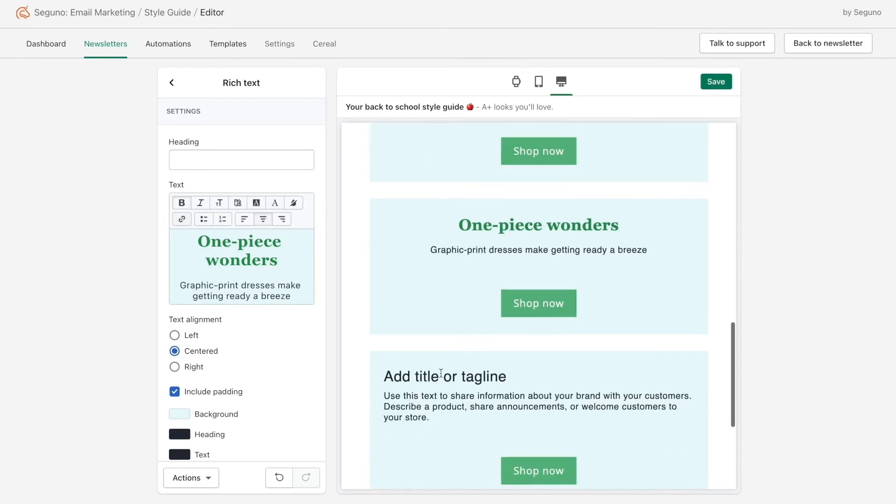
Duplicate the "One-piece wonders" rich text section and move the copy down to the last product block.
scroll(264, 411, "down", 2)
left_click(223, 422)
scroll(301, 290, "down", 2)
left_click_drag(306, 275, 309, 407)
Delete the placeholder "Add title or tagline" rich text section from the last product block.
left_click(224, 405)
scroll(221, 413, "down", 3)
left_click(217, 447)
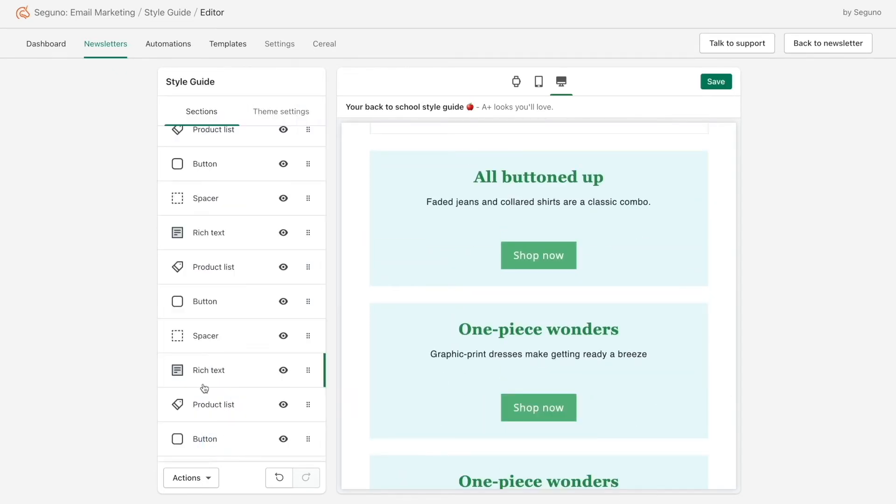
Change the duplicated section's text to "Casual Friday" and "Pair a jacket with joggers for a look that's cool and comfortable.".
left_click(203, 382)
type("Casual Friday")
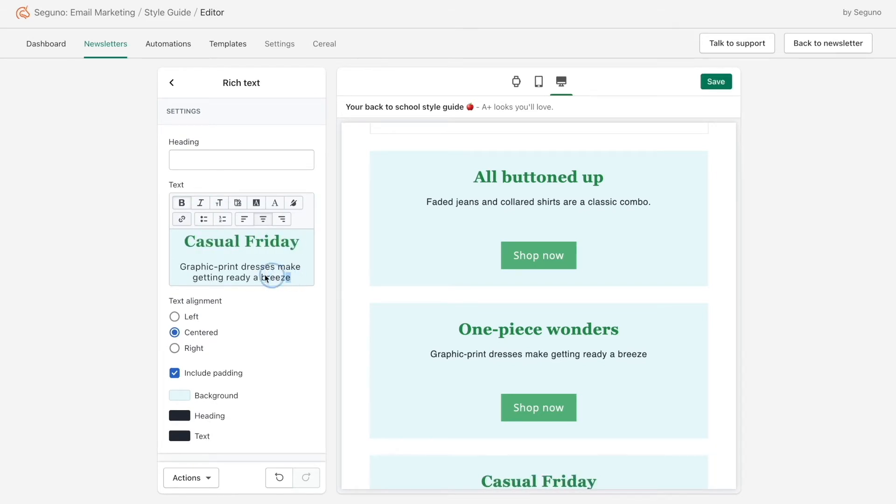
left_click_drag(287, 278, 185, 268)
type("Pair a jacket with joggers for a look that's cool and comfortable.")
left_click(172, 83)
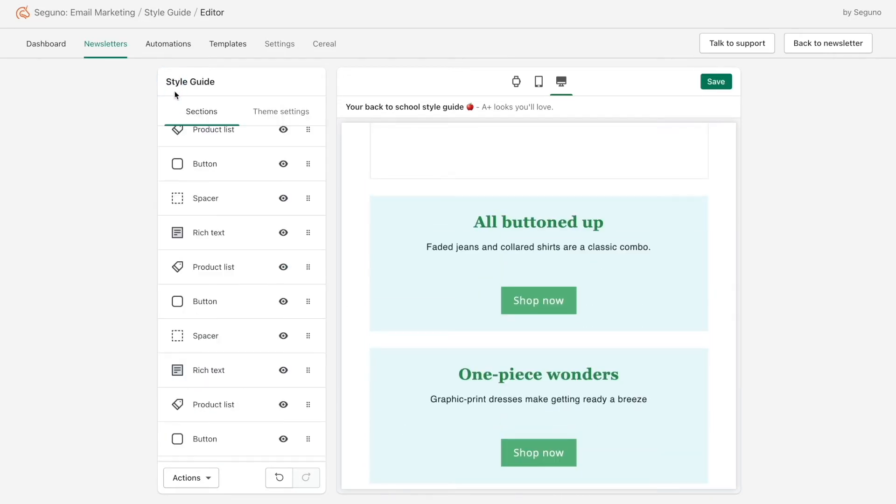
Add a period to the end of the "Graphic-print dresses make getting ready a breeze" line in the "One-piece wonders" section.
left_click(213, 236)
left_click(171, 82)
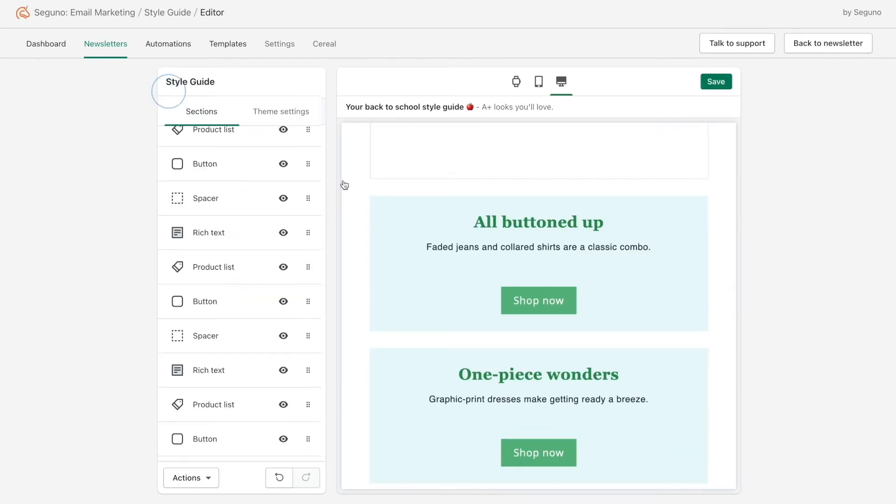
scroll(570, 341, "down", 7)
scroll(483, 349, "up", 10)
scroll(484, 350, "up", 5)
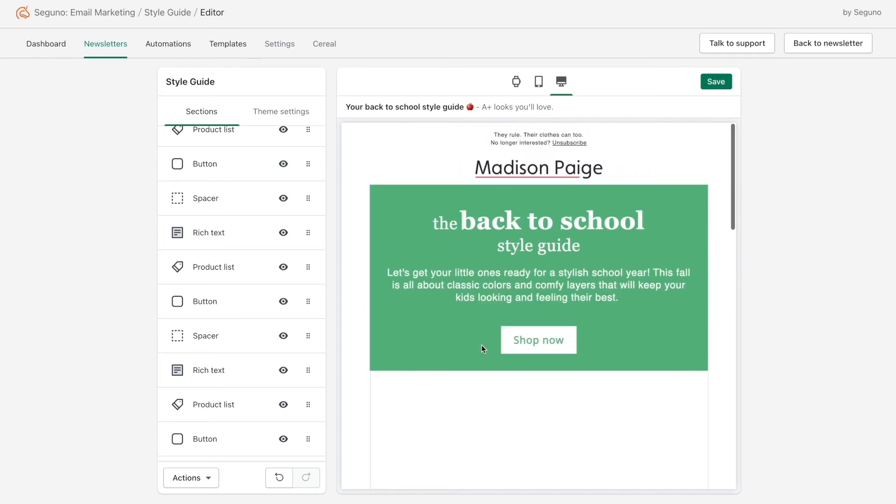
Start a Canva design for the image section with custom dimensions of 1200 × 1400 px.
scroll(203, 290, "down", 5)
left_click(198, 208)
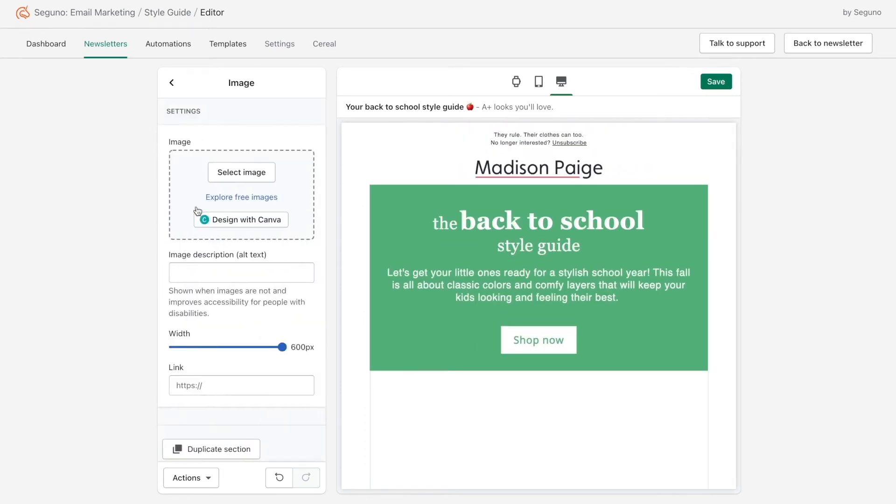
left_click(251, 229)
left_click(291, 307)
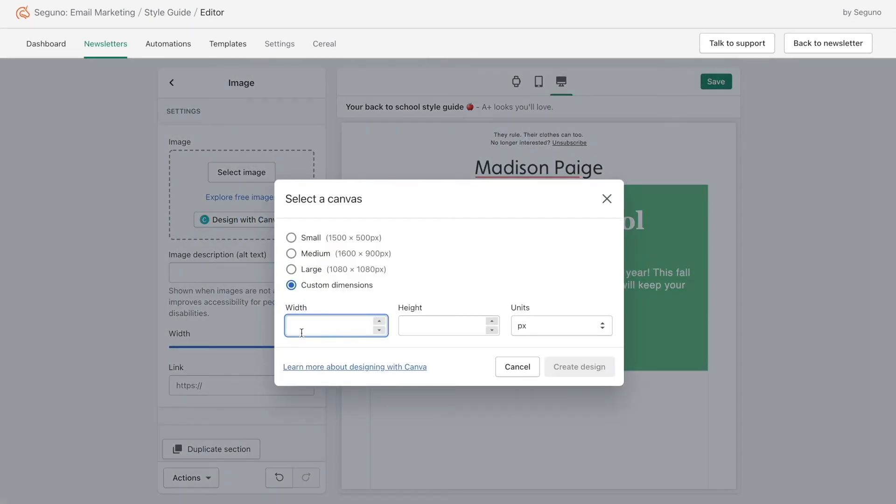
type("1400")
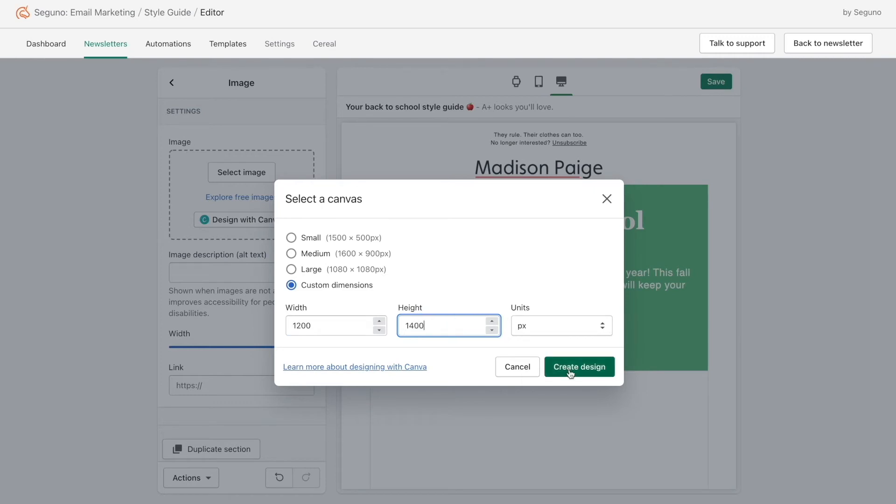
left_click(565, 368)
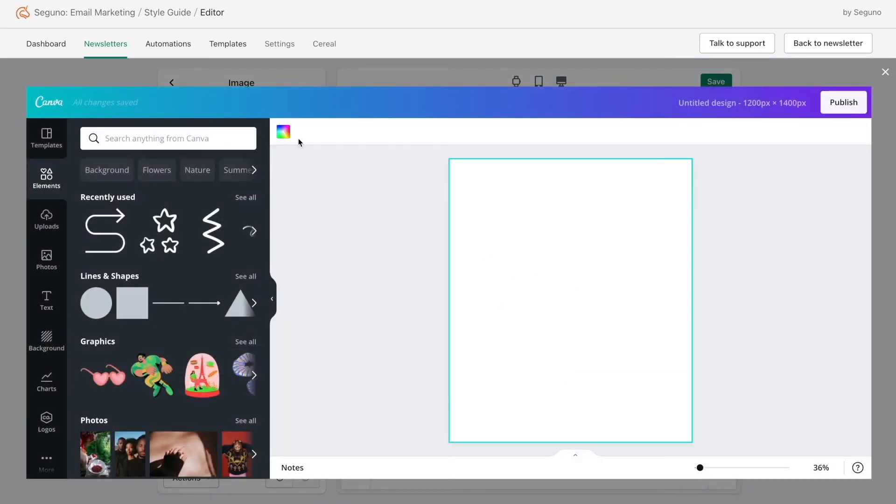
Fill the blank design's background with green 5CB682.
left_click(284, 132)
left_click(124, 140)
type("5CB682")
left_click(92, 190)
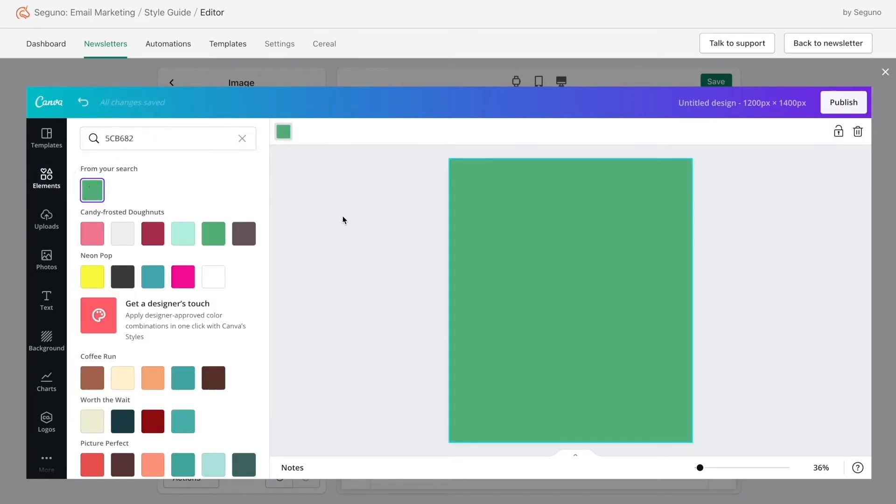
Search the elements for "frame" and add the circular frame to the design.
left_click(46, 177)
left_click(124, 139)
type("frame")
key("Return")
left_click(109, 245)
Enlarge the circular frame to nearly the full width of the design and center it.
left_click_drag(504, 233, 478, 208)
left_click_drag(637, 368, 666, 396)
left_click_drag(479, 209, 474, 202)
left_click_drag(579, 271, 582, 270)
left_click_drag(475, 394, 469, 405)
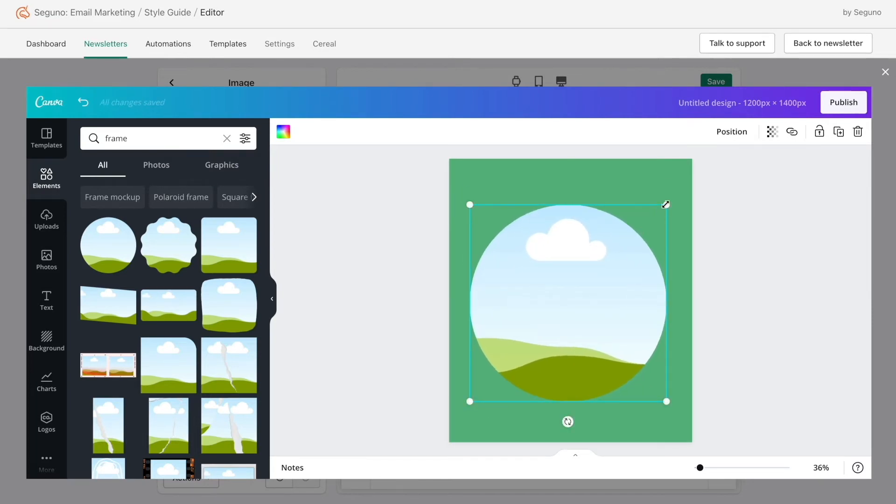
left_click_drag(666, 205, 672, 200)
left_click(413, 254)
Fill the circular frame with the recently used photo of children lying on grass and flip the photo horizontally.
left_click(227, 138)
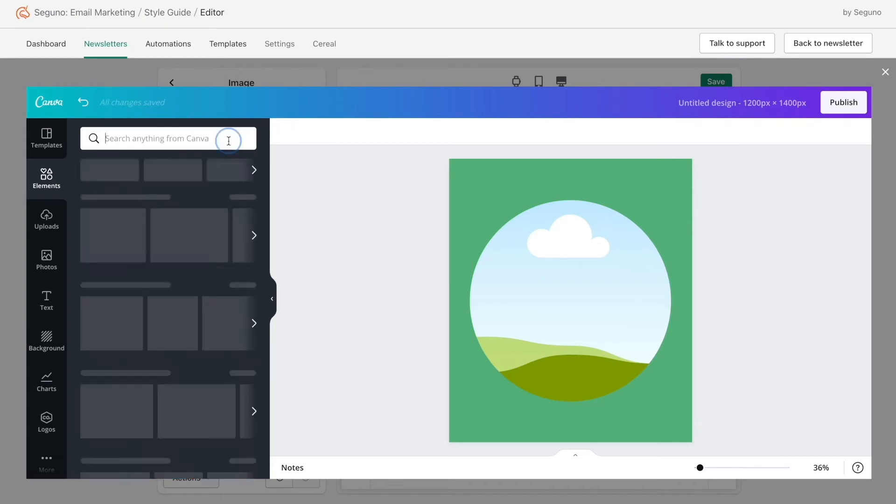
left_click(255, 233)
left_click(254, 230)
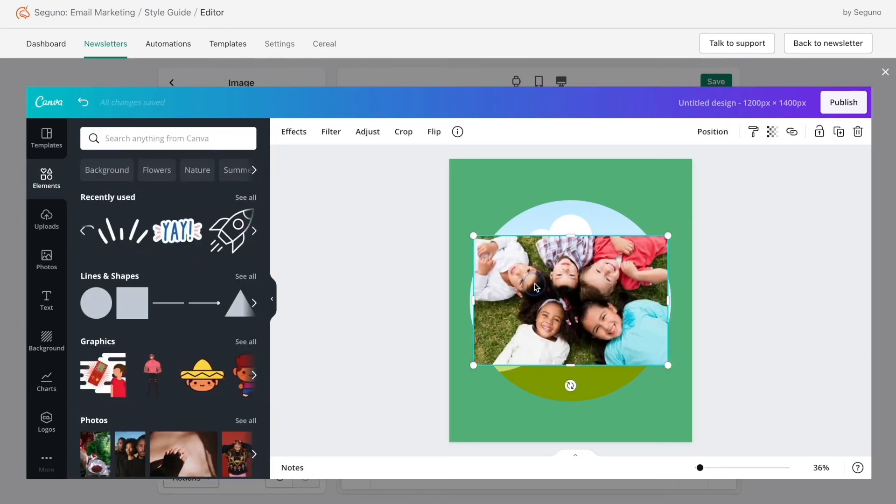
left_click(288, 253)
left_click(564, 262)
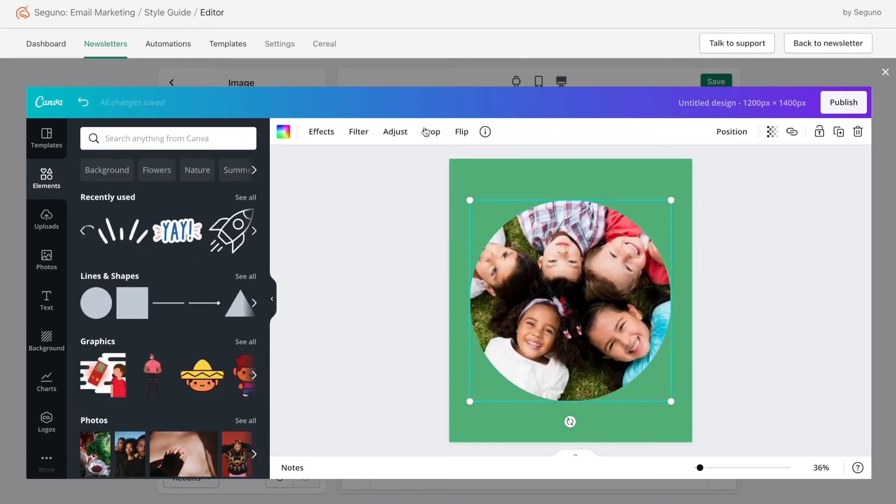
left_click(462, 132)
left_click(479, 163)
Add the recently used rocket outline graphic to the design and color it white.
left_click(231, 230)
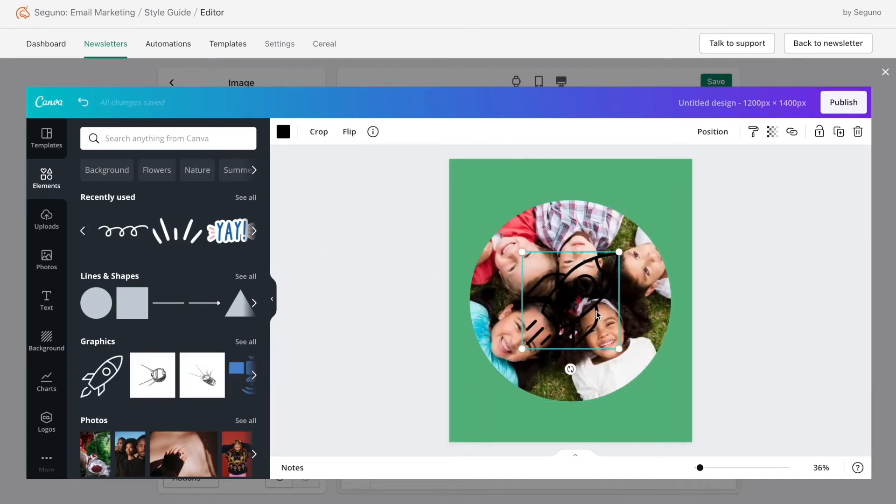
left_click(283, 136)
left_click(245, 243)
Shrink the rocket and place it over the lower-left edge of the circular photo.
left_click_drag(583, 299, 534, 369)
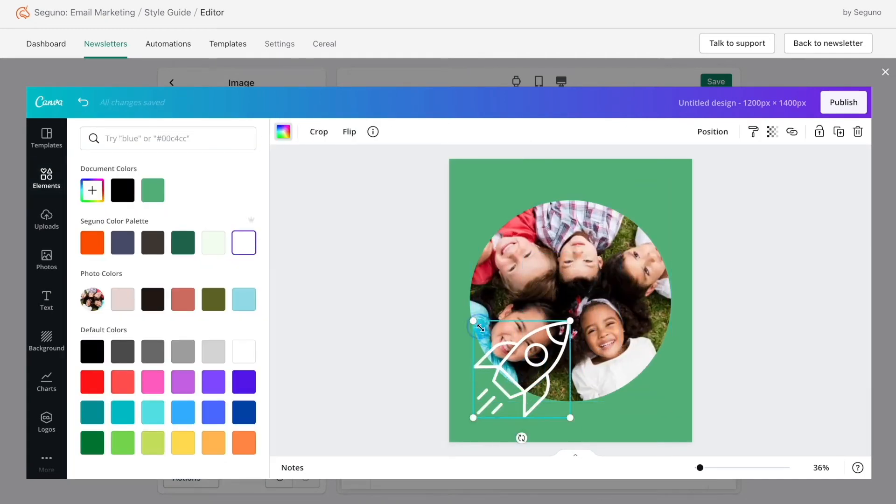
left_click_drag(473, 320, 501, 349)
left_click_drag(557, 387, 525, 389)
left_click(311, 200)
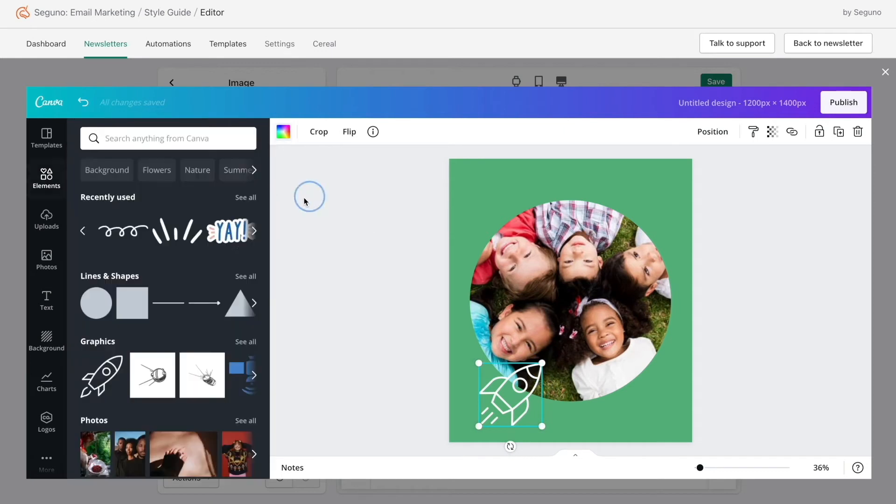
Add the three-star outline graphic, shrink it and place it over the upper-right edge of the circular photo.
left_click(84, 231)
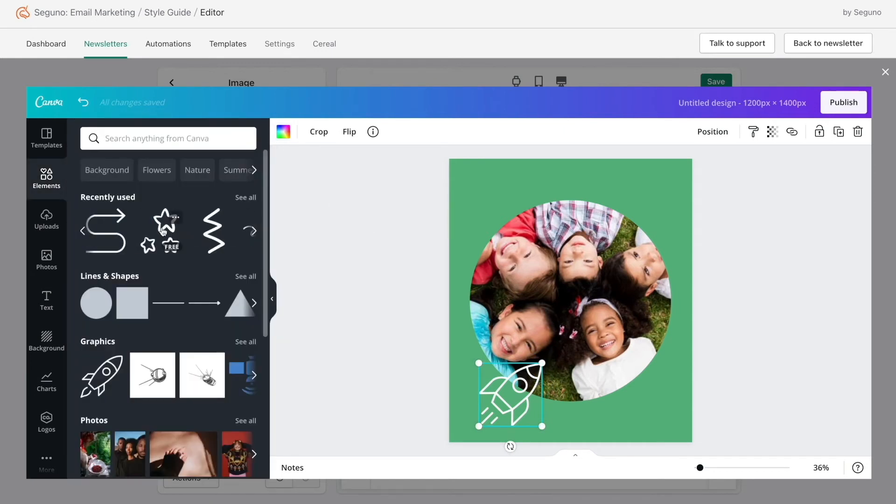
left_click(167, 238)
left_click_drag(566, 285, 615, 217)
left_click_drag(669, 180, 643, 216)
left_click_drag(615, 242, 655, 203)
left_click_drag(681, 172, 663, 193)
left_click_drag(645, 211, 653, 204)
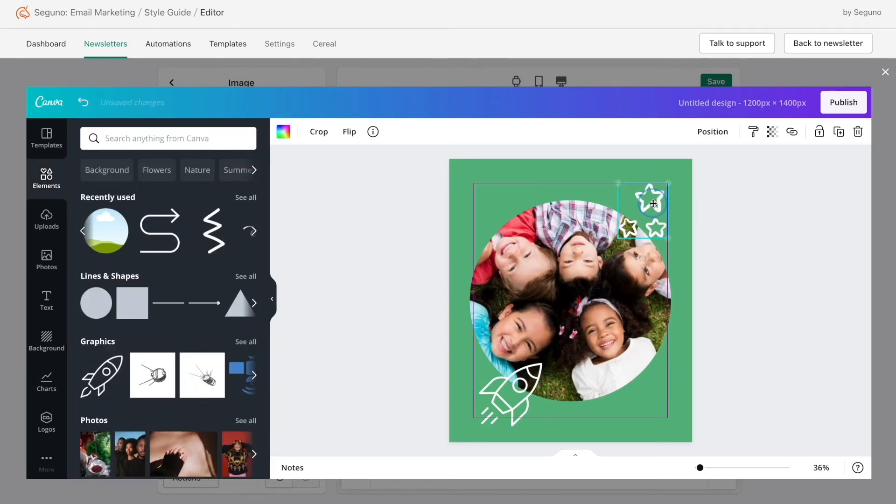
Add the recently used zigzag line, rotate it horizontal, shrink it to about 145 × 300 px and place it at the design's lower-right corner.
left_click(215, 238)
left_click_drag(572, 378, 603, 287)
left_click_drag(557, 307, 667, 412)
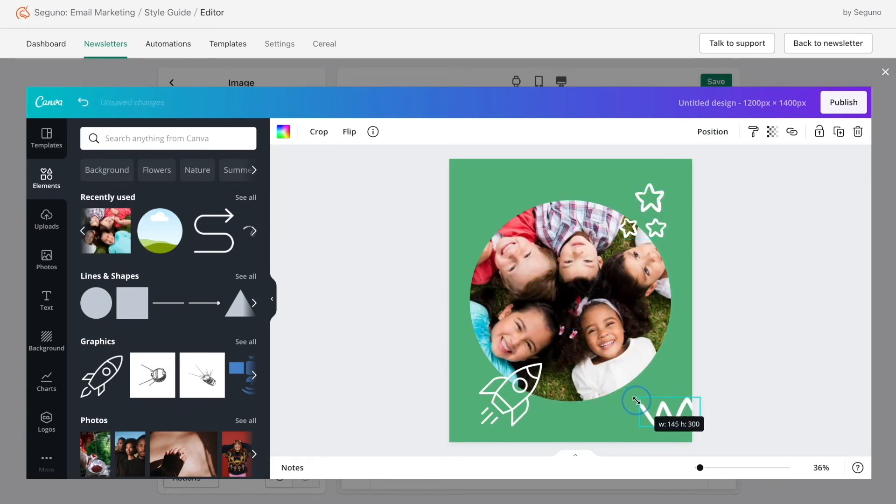
Add the recently used looping squiggle line and place it partly off the design's upper-left edge.
left_click(254, 239)
left_click(97, 232)
left_click_drag(560, 306, 468, 193)
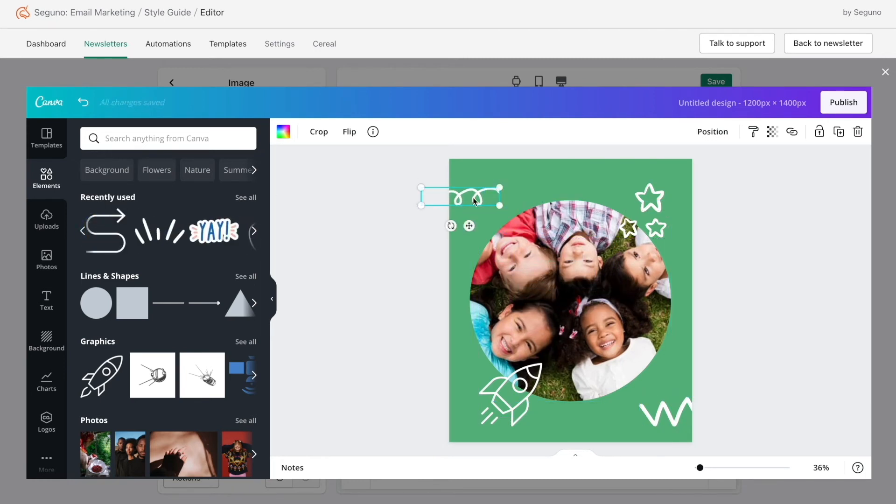
Slightly enlarge the circular photo and fine-tune the positions of the line graphics around it, and publish the design to the newsletter.
left_click_drag(681, 177, 681, 177)
left_click_drag(666, 195, 667, 198)
left_click(579, 263)
left_click_drag(469, 201, 467, 198)
left_click_drag(672, 195, 676, 192)
left_click_drag(597, 278, 595, 274)
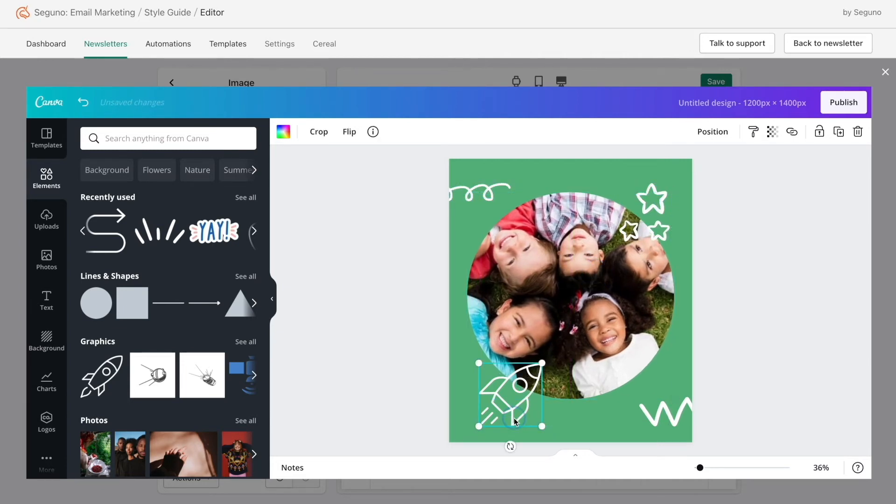
left_click_drag(515, 422, 512, 420)
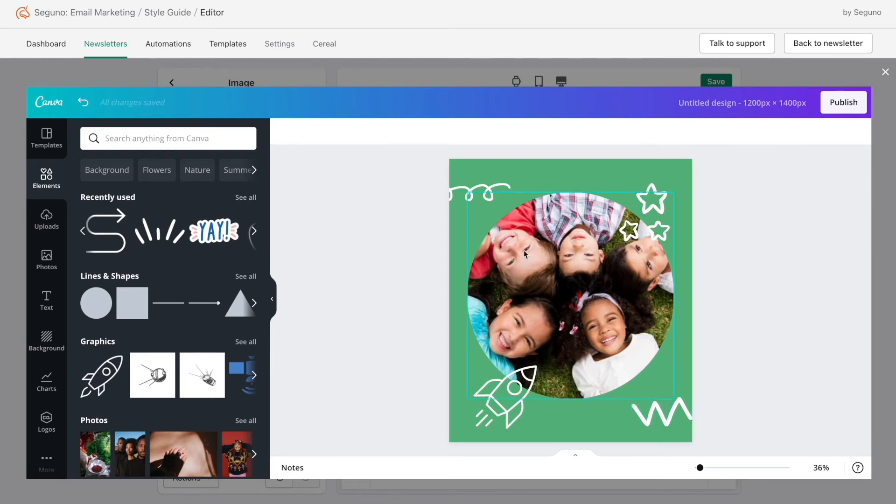
left_click(831, 114)
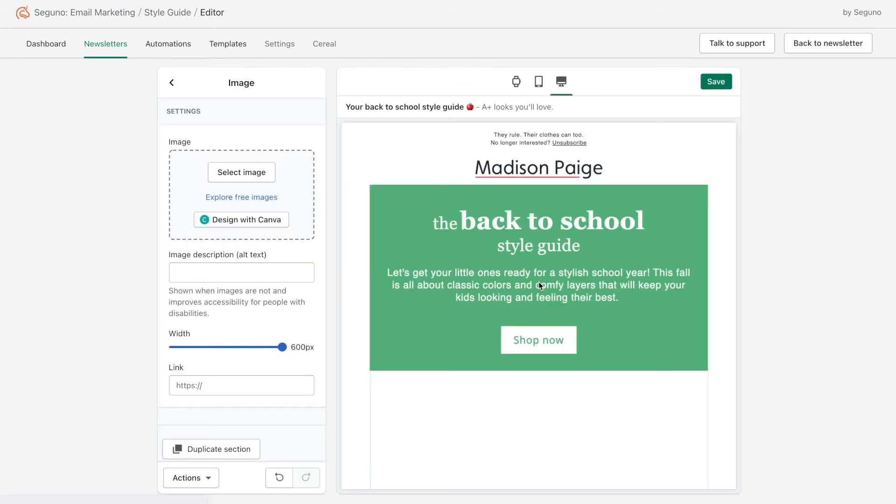
scroll(531, 294, "down", 1)
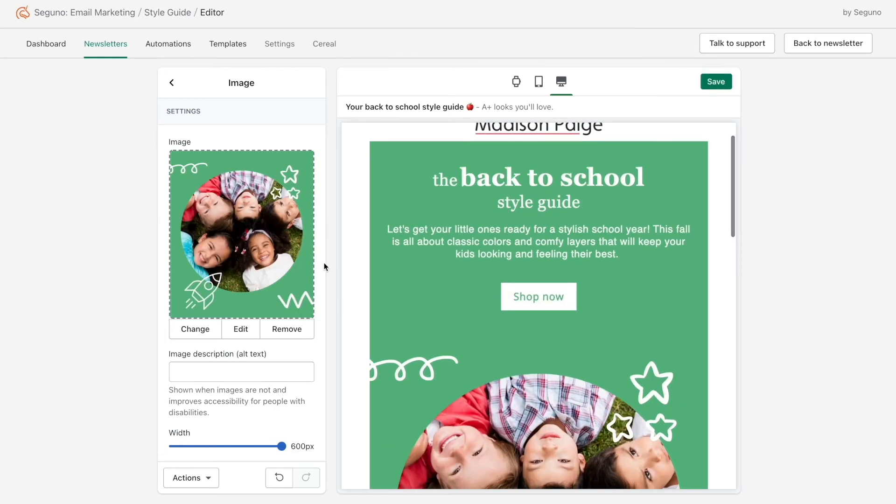
Turn off the padding of the Shop now button section above the image.
left_click(173, 84)
left_click(212, 176)
scroll(212, 292, "down", 3)
left_click(175, 307)
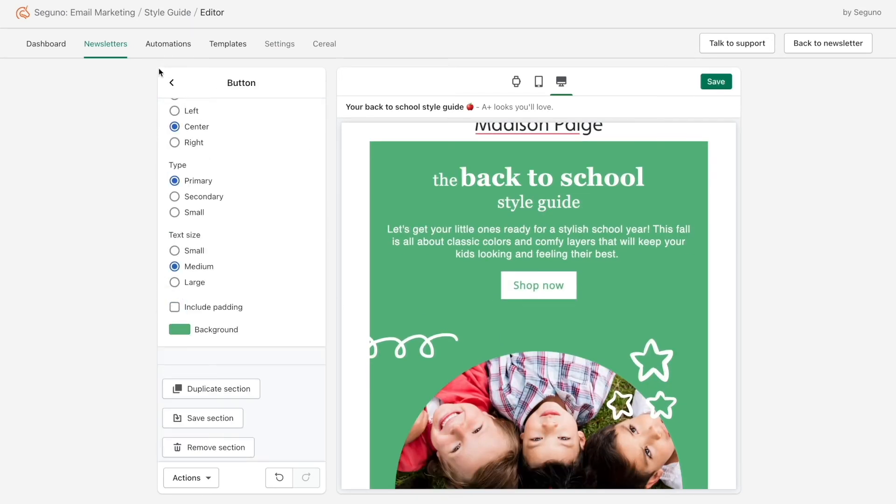
left_click(172, 83)
Reopen the newsletter image's design for editing in Canva.
scroll(520, 355, "down", 4)
scroll(519, 354, "up", 3)
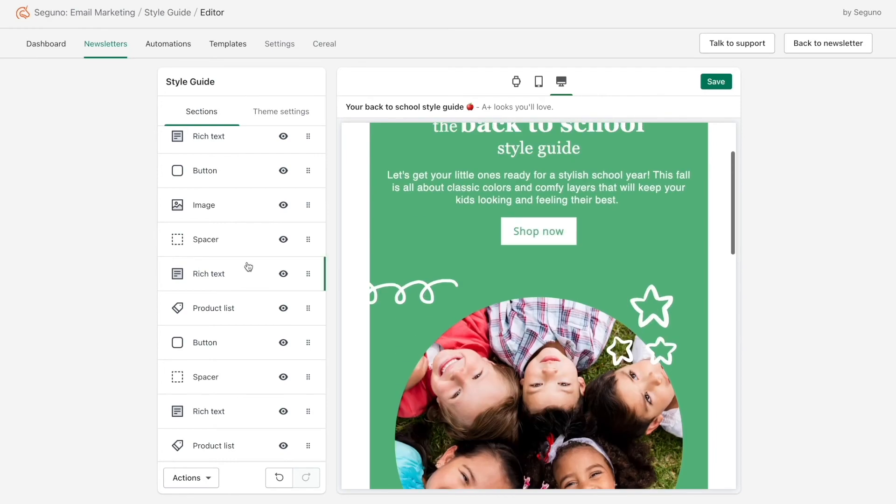
left_click(213, 216)
scroll(517, 331, "down", 3)
scroll(517, 331, "up", 1)
left_click(241, 329)
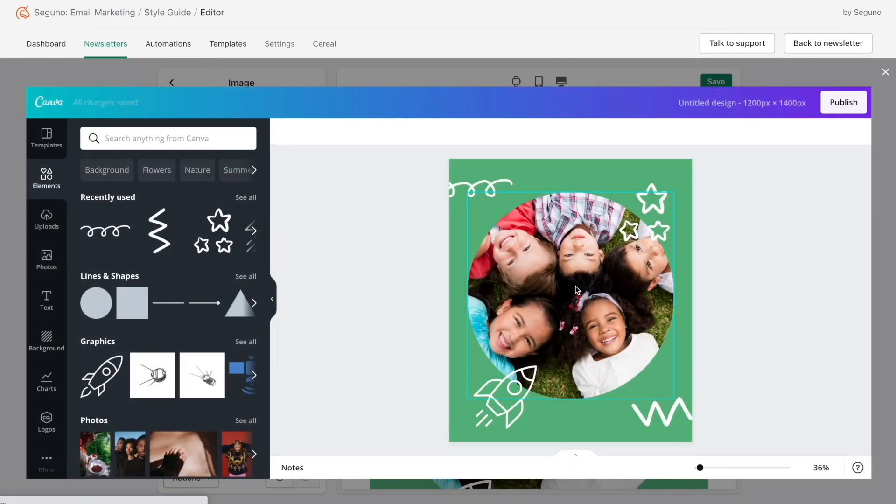
Move the circular photo, the stars and the rocket slightly upward and publish the updated design.
left_click_drag(576, 277, 576, 274)
left_click_drag(648, 196, 651, 181)
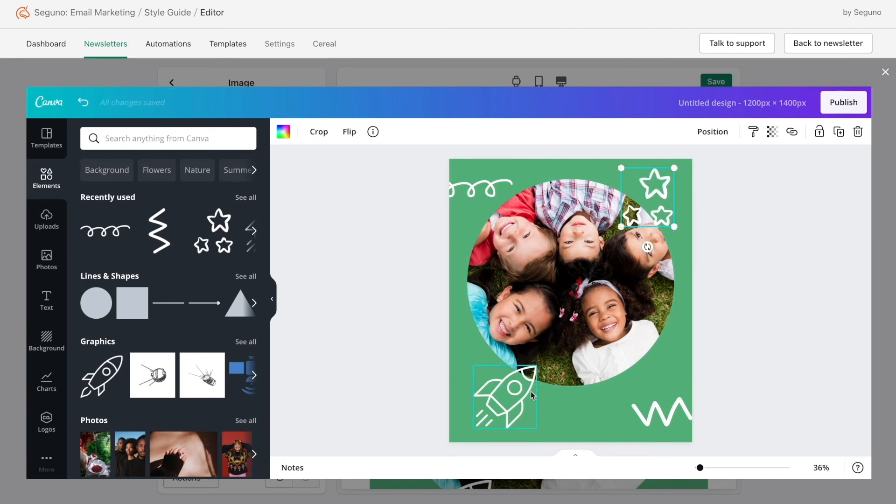
left_click_drag(516, 400, 516, 389)
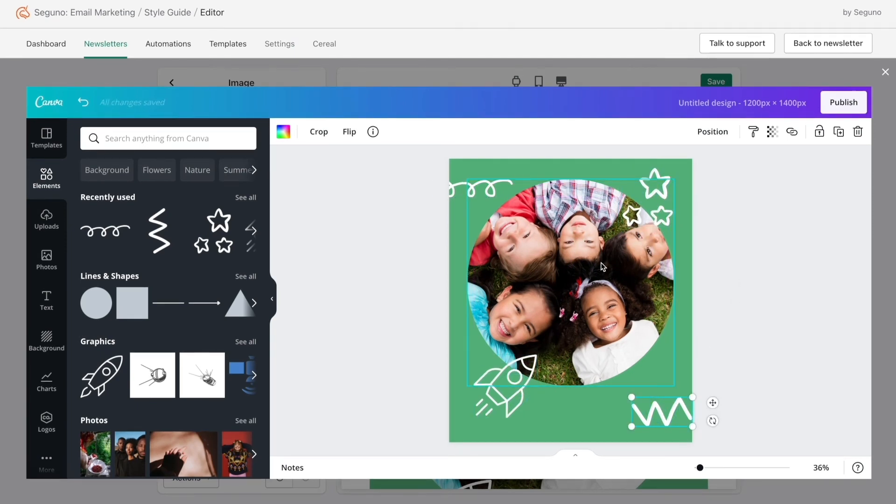
left_click_drag(589, 271, 588, 273)
left_click_drag(491, 402, 490, 406)
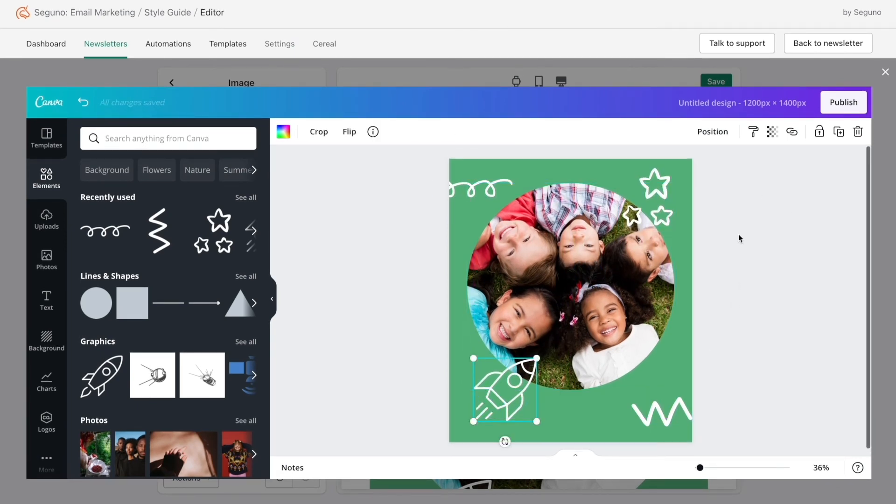
left_click(843, 103)
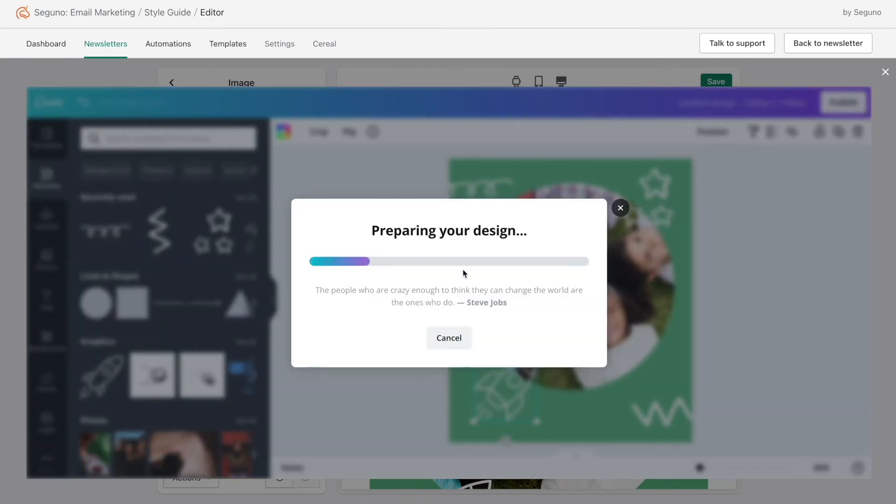
scroll(509, 269, "down", 3)
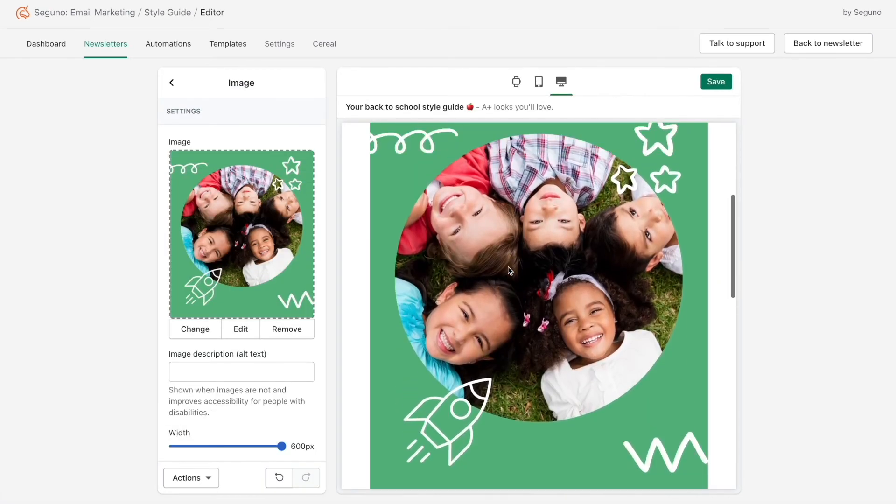
scroll(508, 268, "up", 2)
left_click(236, 369)
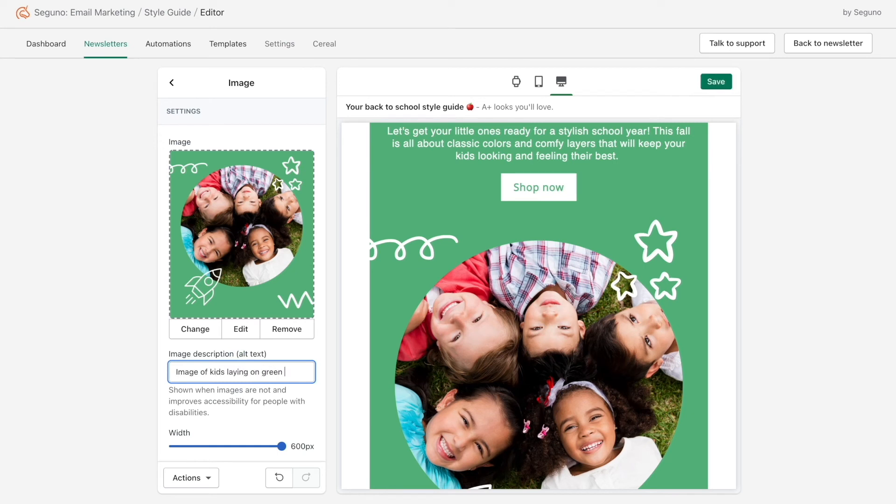
type("grass")
scroll(230, 360, "down", 3)
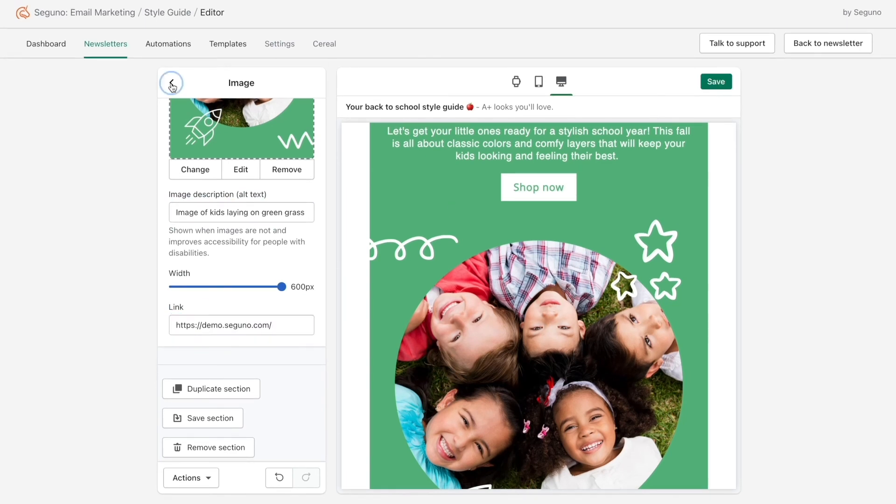
left_click(172, 84)
Add the Buffalo plaid shirt to the product list under "All buttoned up".
scroll(262, 276, "down", 1)
left_click(240, 260)
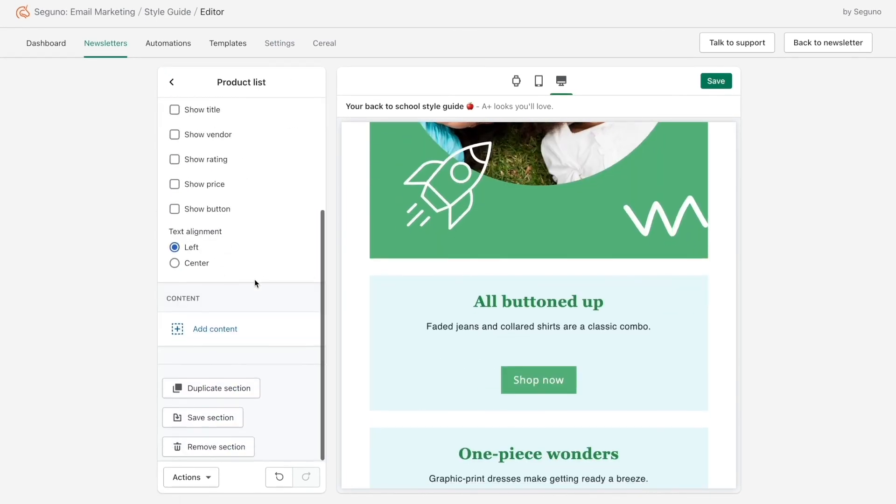
left_click(209, 333)
left_click(243, 351)
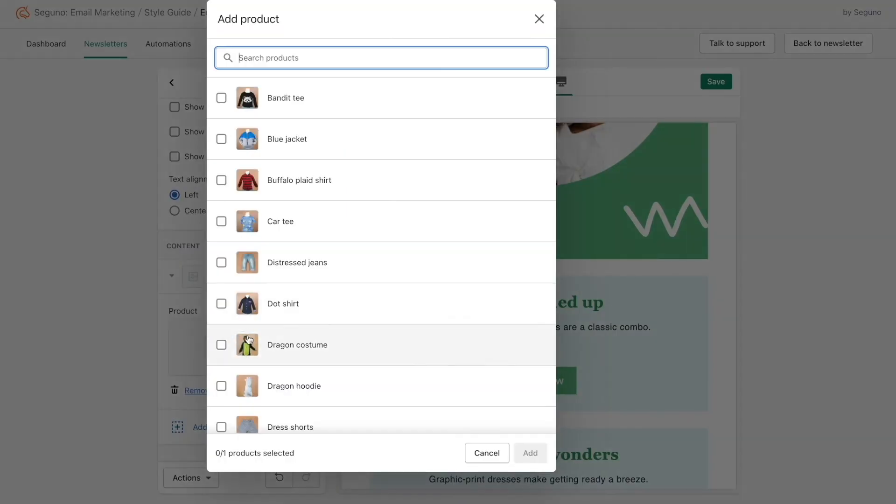
left_click(286, 181)
left_click(530, 453)
Add the Dot shirt as the second product in the "All buttoned up" list.
scroll(238, 406, "down", 3)
left_click(224, 411)
left_click(256, 254)
left_click(280, 303)
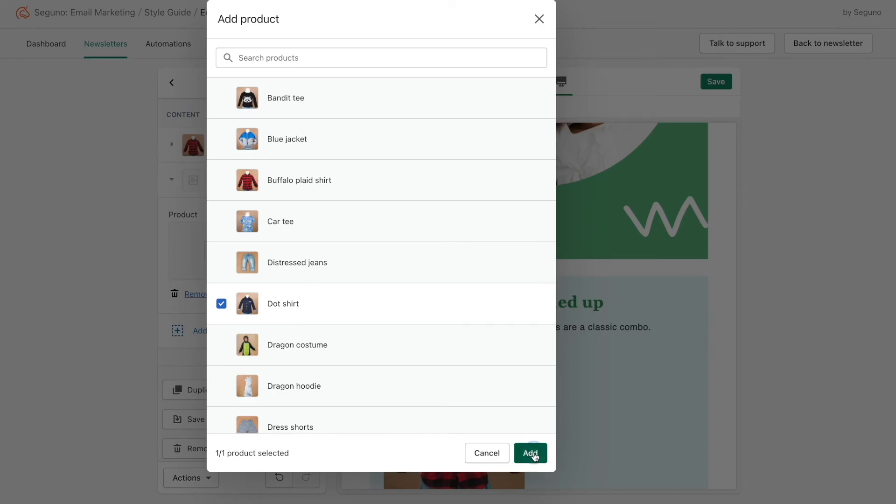
left_click(530, 454)
Add the Distressed jeans as the third product in the "All buttoned up" list.
scroll(220, 343, "down", 1)
left_click(220, 342)
left_click(258, 254)
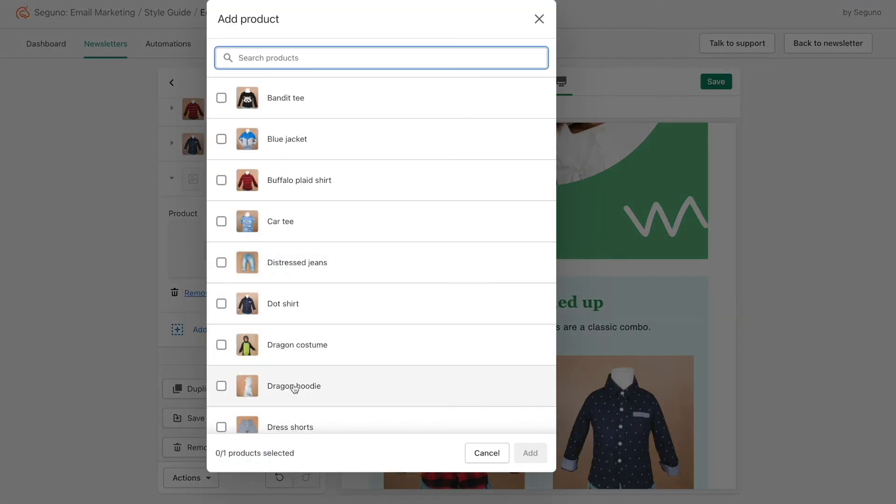
scroll(296, 156, "down", 2)
left_click(296, 158)
left_click(531, 453)
Add the Jeans as the fourth product in the "All buttoned up" list and return to the section overview.
scroll(224, 404, "down", 1)
left_click(225, 403)
left_click(249, 254)
scroll(299, 317, "down", 6)
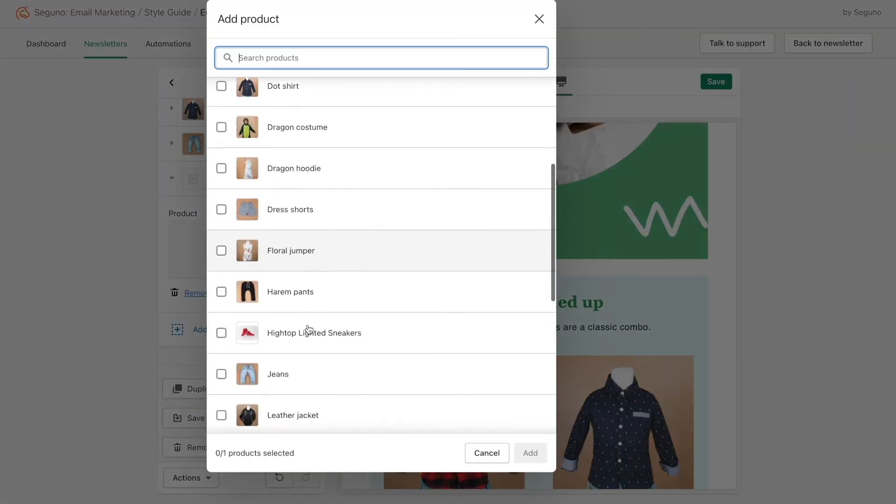
left_click(285, 291)
left_click(530, 453)
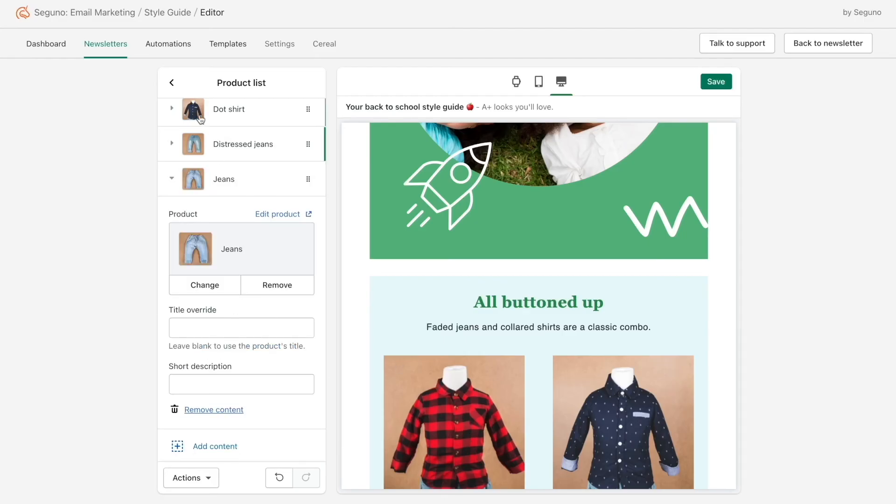
left_click(172, 82)
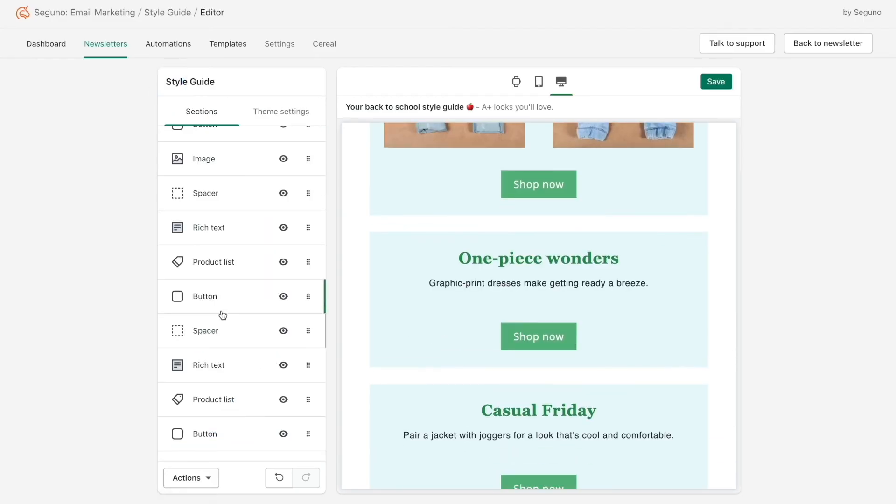
Add the Mouse dress to the product list under "One-piece wonders".
scroll(218, 323, "down", 3)
scroll(220, 341, "up", 1)
left_click(217, 314)
scroll(260, 351, "down", 3)
left_click(217, 353)
left_click(236, 415)
scroll(304, 358, "down", 6)
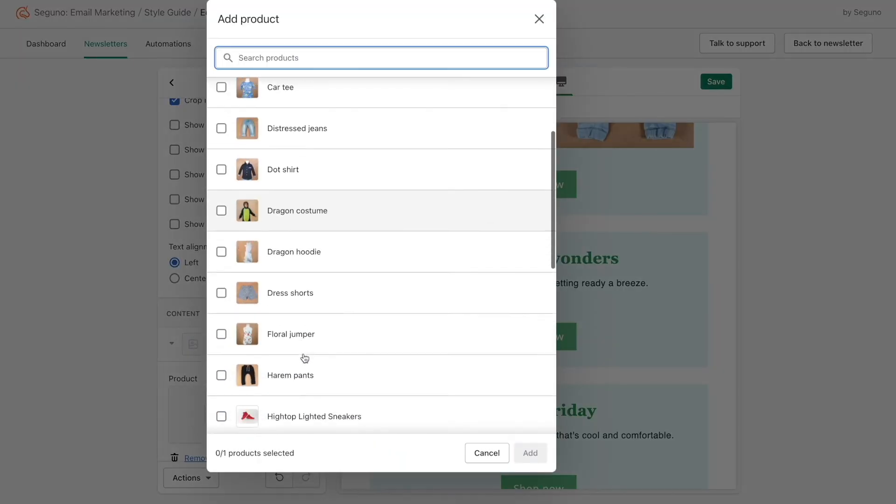
scroll(304, 360, "down", 3)
left_click(295, 316)
left_click(530, 453)
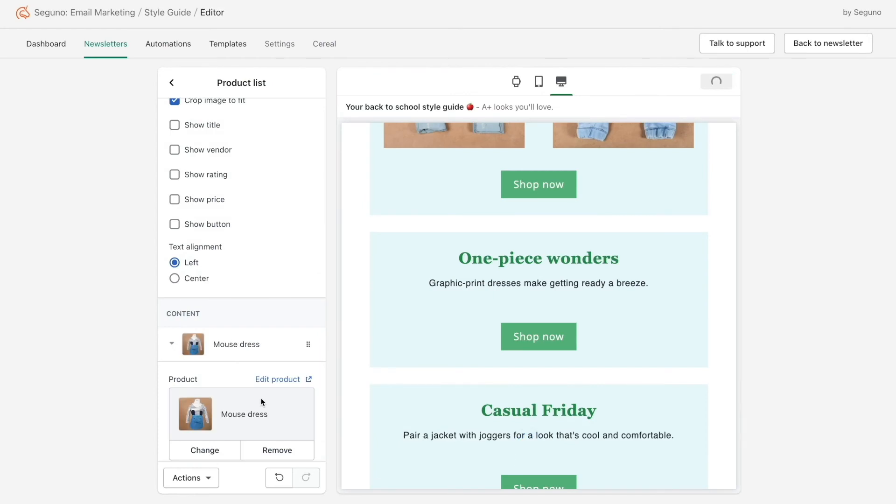
Add the Striped dress as the second product in the "One-piece wonders" list and return to the section overview.
scroll(235, 410, "down", 3)
left_click(224, 429)
left_click(246, 261)
scroll(308, 345, "down", 6)
scroll(310, 348, "down", 3)
left_click(296, 372)
left_click(531, 453)
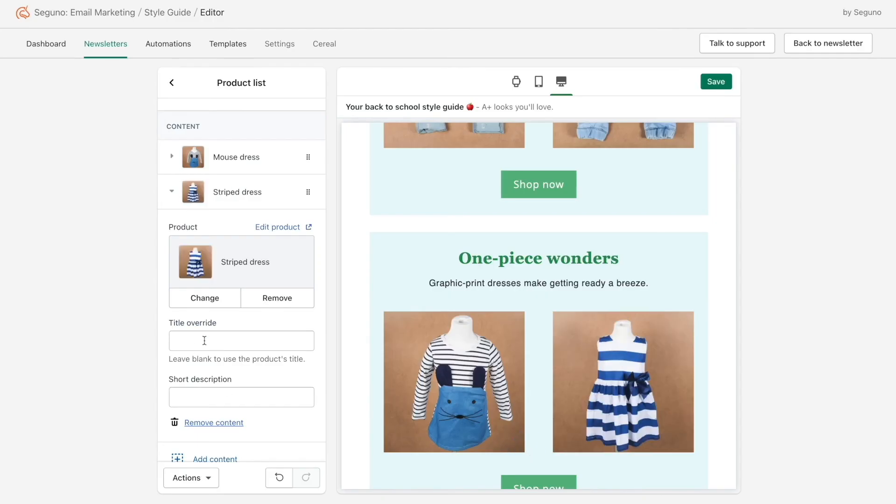
left_click(172, 84)
Add the Blue jacket to the product list under "Casual Friday".
left_click(206, 354)
scroll(219, 335, "down", 5)
left_click(217, 329)
left_click(241, 401)
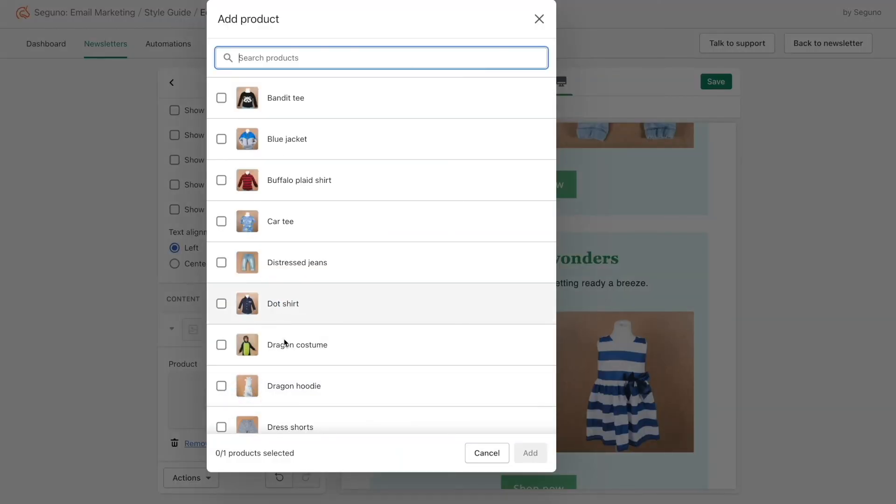
scroll(289, 280, "down", 1)
left_click(304, 132)
left_click(526, 458)
Add the Nylon jacket as the second product in the "Casual Friday" list.
scroll(221, 391, "down", 1)
left_click(221, 412)
left_click(245, 250)
scroll(335, 324, "down", 3)
scroll(333, 325, "down", 6)
left_click(332, 330)
left_click(530, 453)
Add the Sweet sweat pants as the third product in the "Casual Friday" list.
scroll(504, 393, "down", 5)
scroll(224, 368, "down", 2)
left_click(196, 365)
left_click(232, 255)
scroll(304, 301, "down", 10)
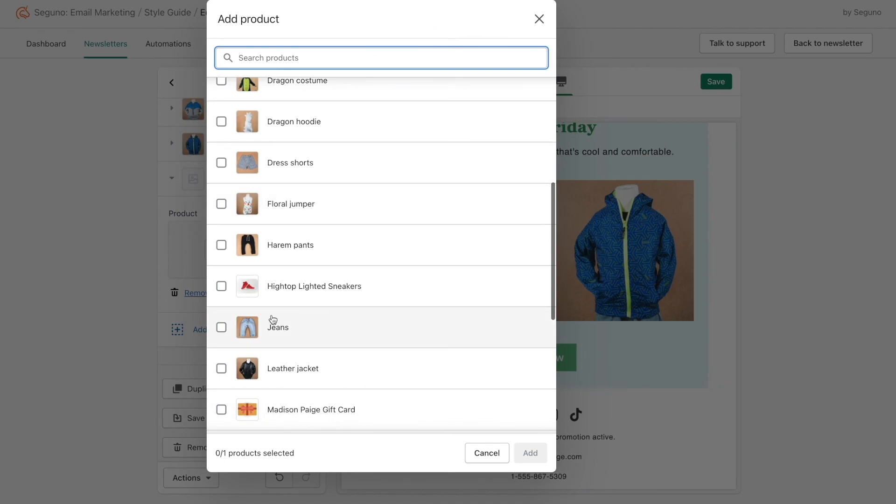
left_click(297, 364)
left_click(526, 452)
Add the Harem pants as the fourth product in the "Casual Friday" list and return to the section overview.
scroll(212, 345, "down", 1)
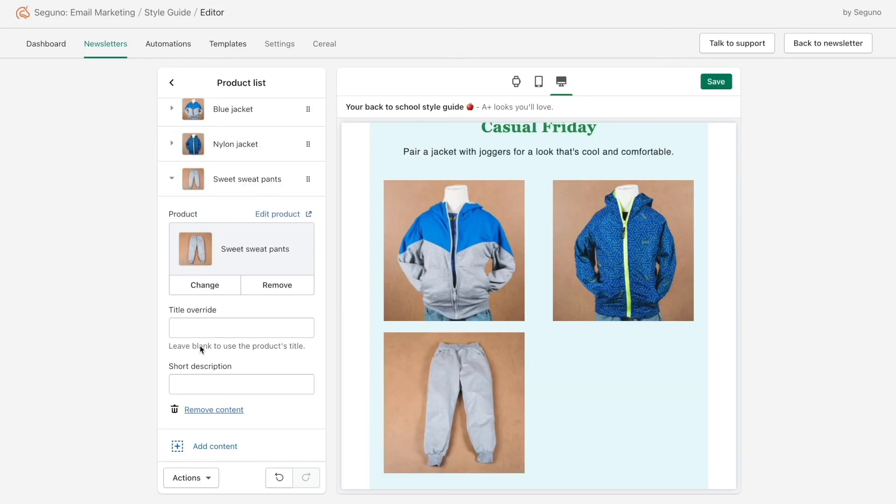
left_click(201, 387)
left_click(255, 249)
scroll(336, 310, "down", 2)
left_click(314, 316)
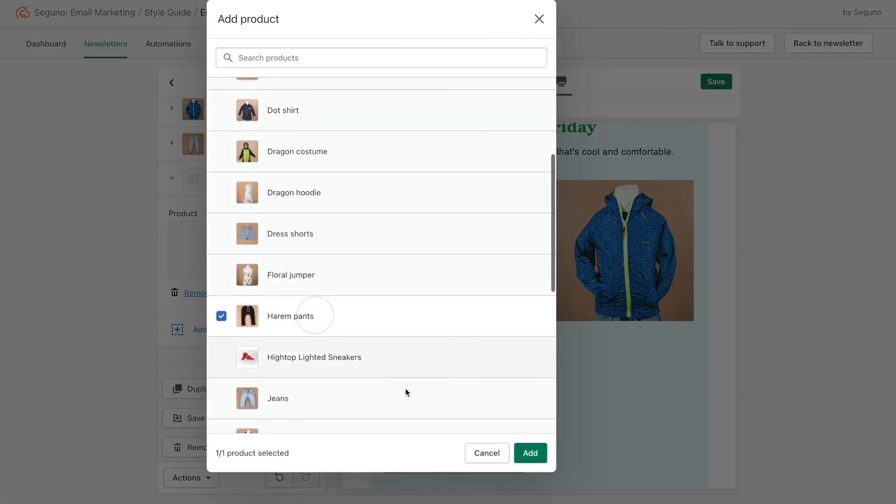
left_click(526, 451)
left_click(172, 84)
Review the whole newsletter in the desktop preview and in the mobile preview down to the footer.
scroll(484, 285, "down", 5)
scroll(485, 286, "up", 15)
scroll(484, 286, "up", 10)
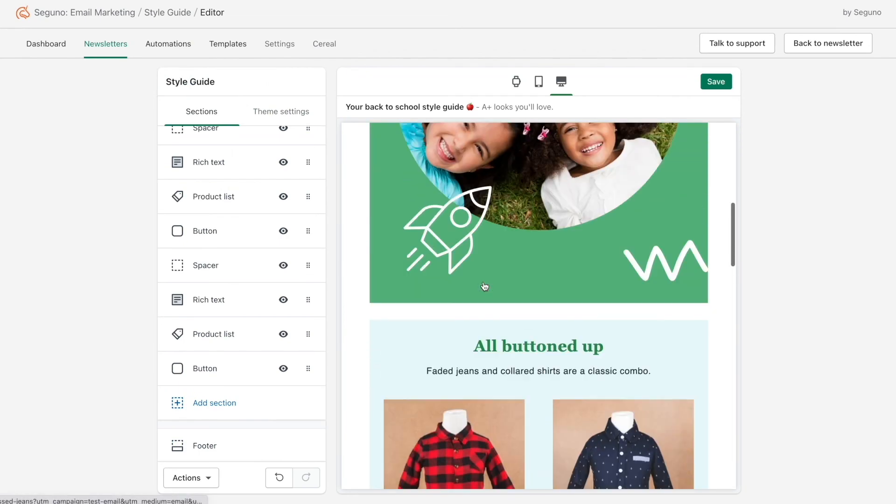
left_click(539, 81)
scroll(504, 289, "down", 10)
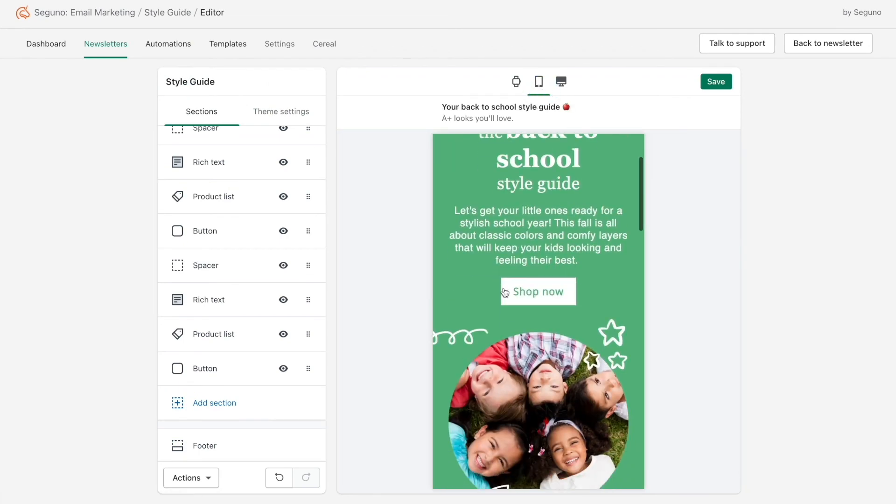
scroll(504, 293, "down", 15)
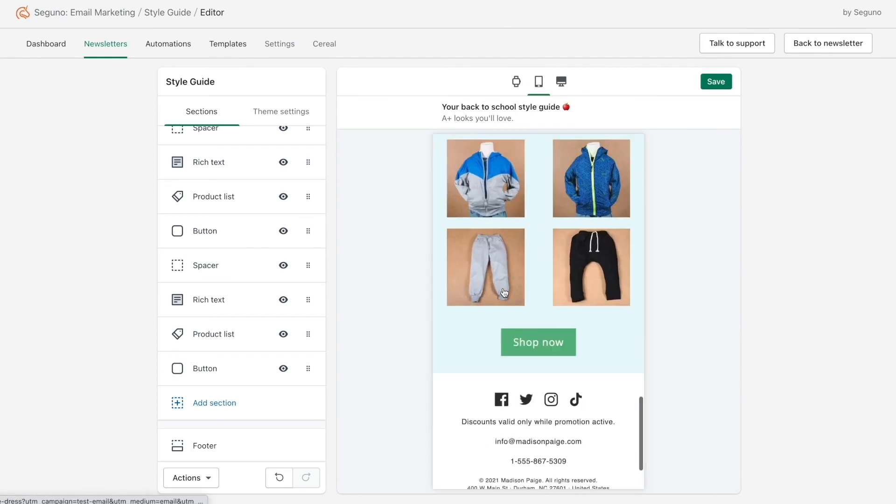